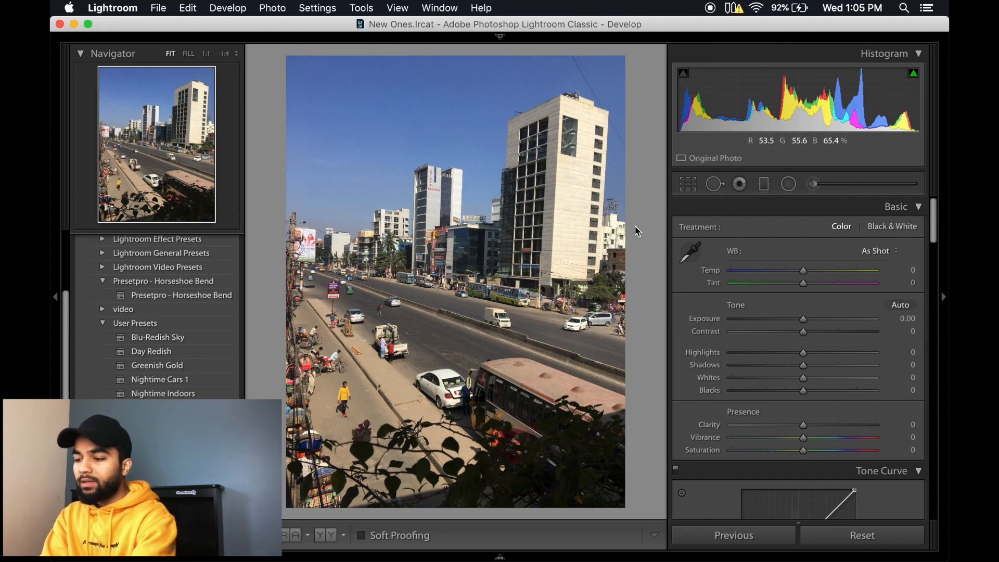
Step: Straighten the street photo with the automatic angle correction and apply the Day Redish user preset
click(688, 186)
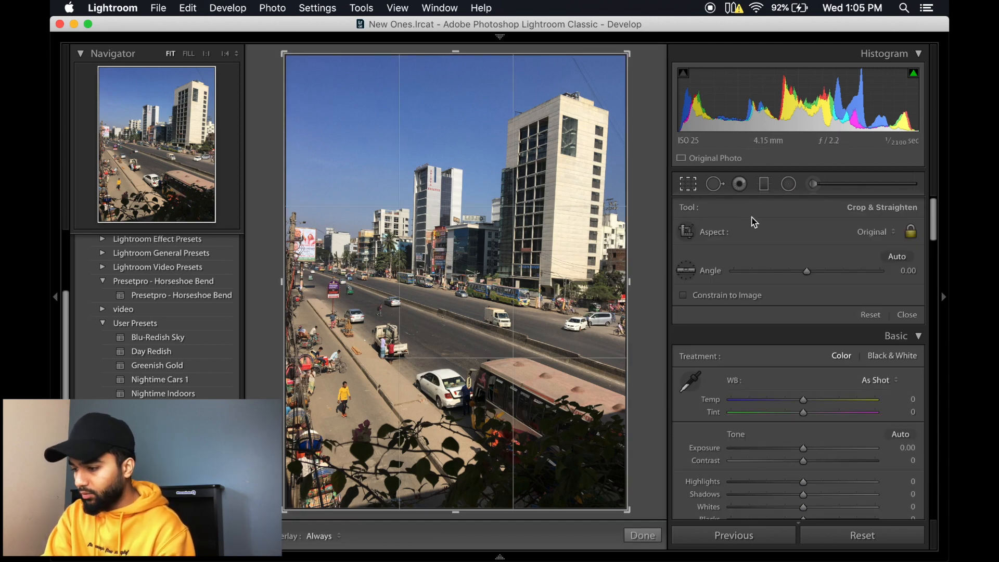
click(897, 257)
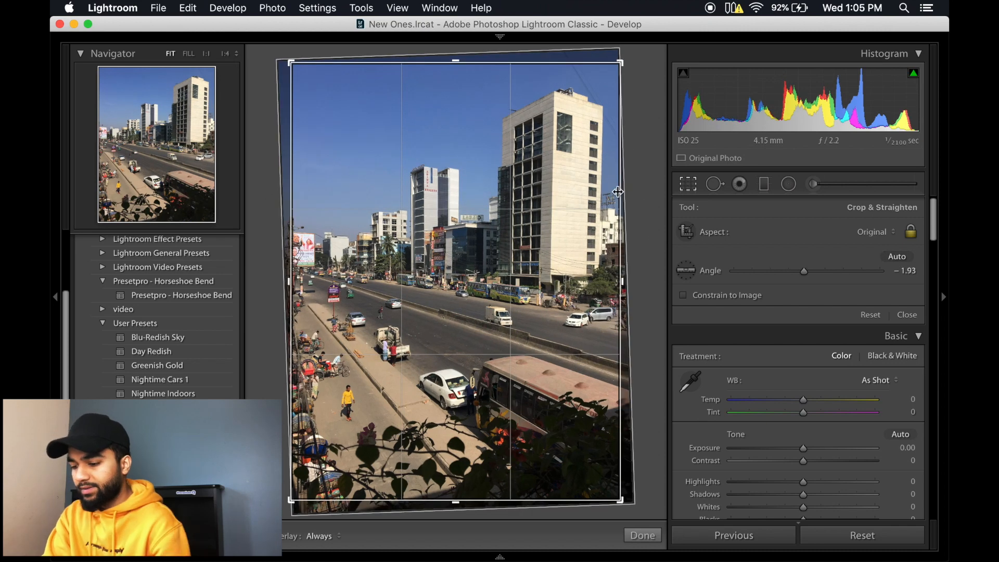
click(643, 536)
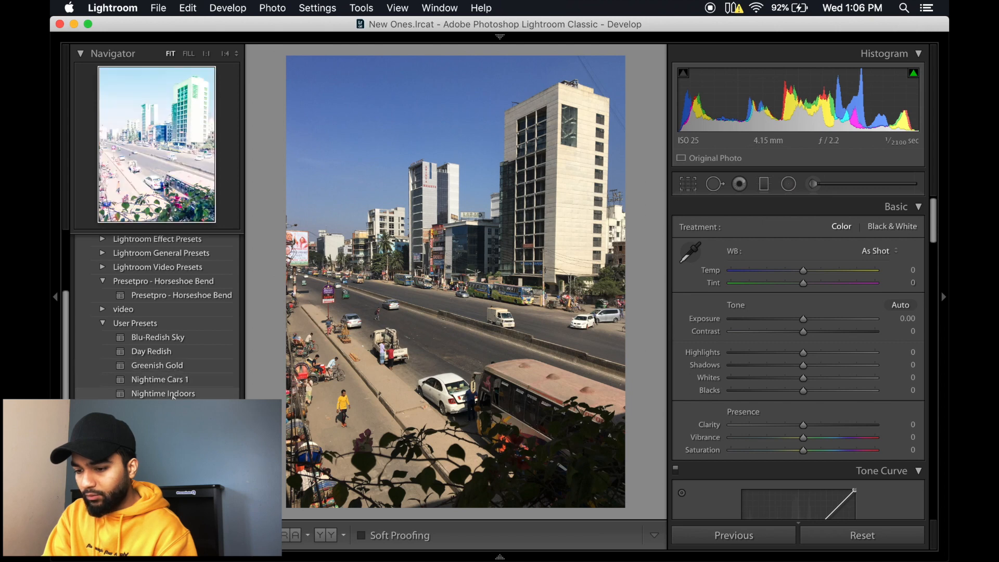
click(163, 353)
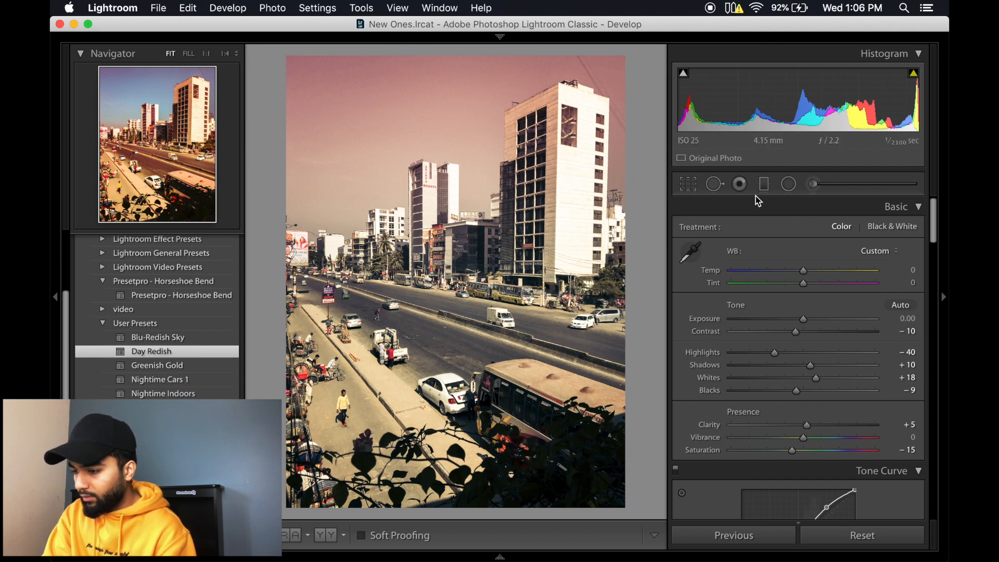
Step: Erase the sky's graduated filter mask from the tall buildings using the filter's erase brush at size 8, feather 44 and flow 100
click(816, 184)
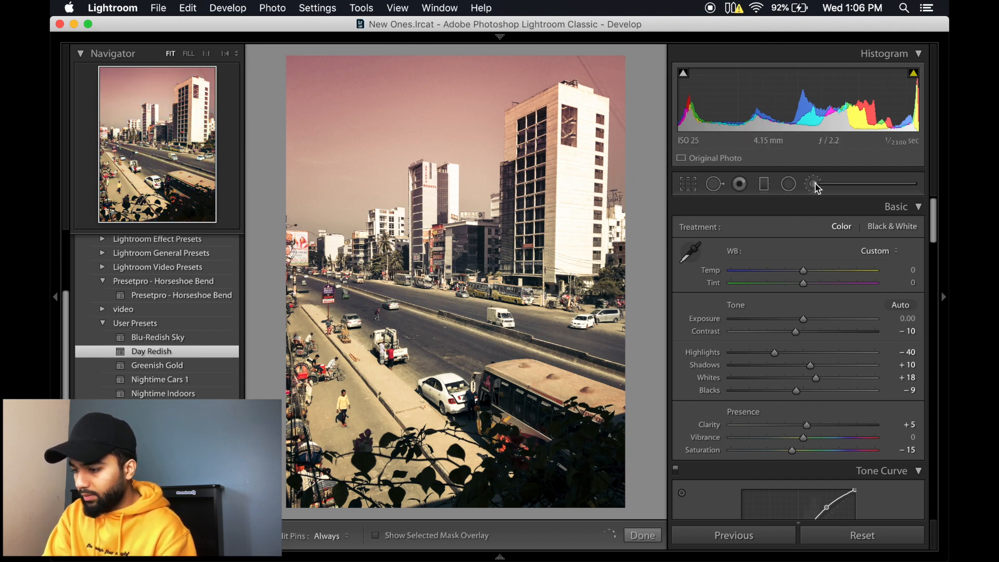
click(768, 188)
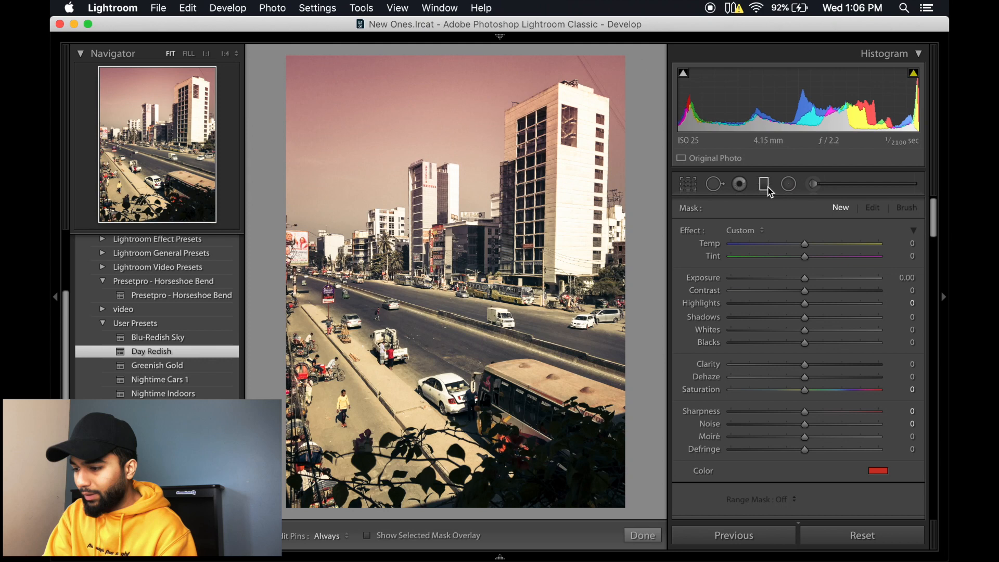
click(379, 204)
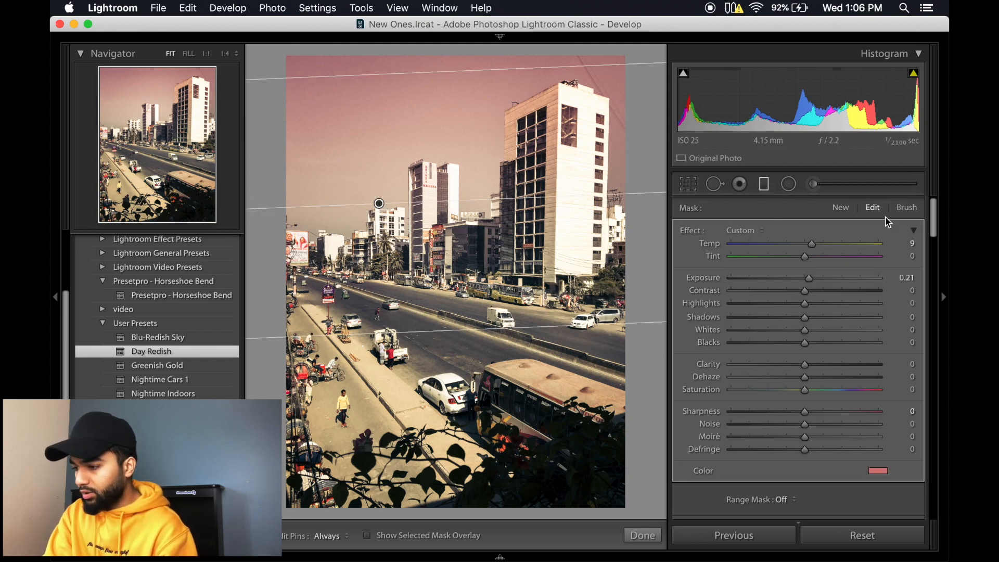
click(907, 208)
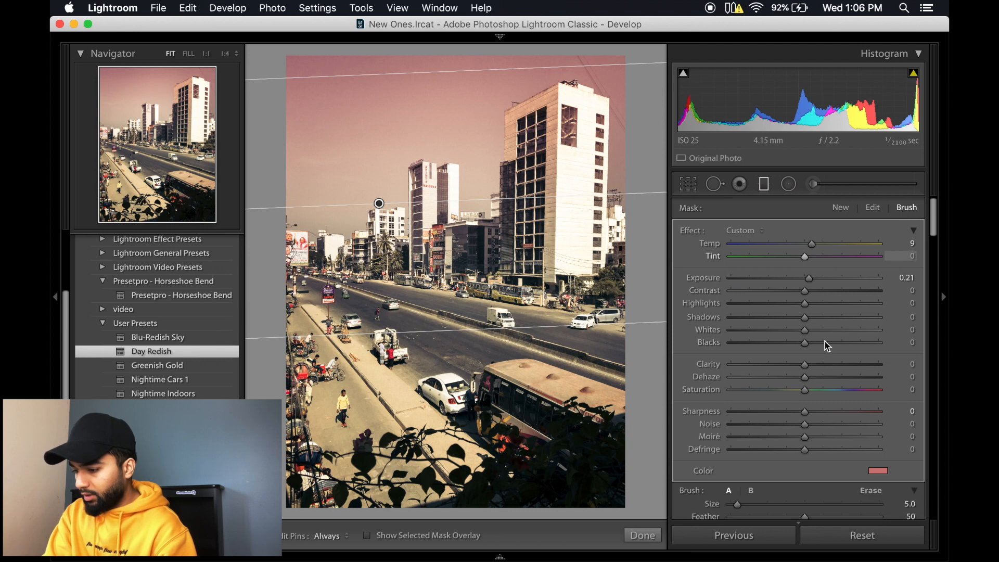
scroll(833, 359, down, 2)
click(872, 430)
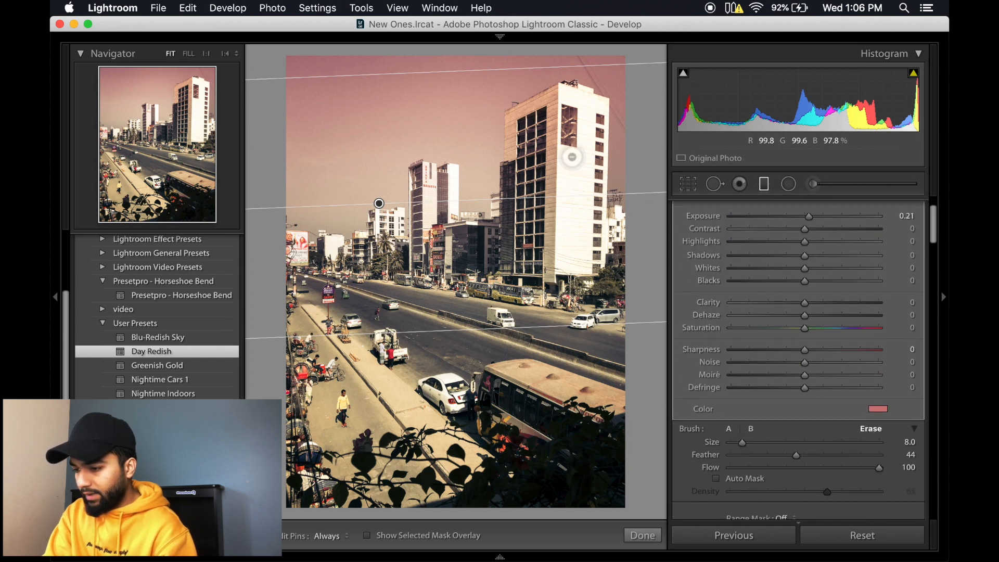
key(h)
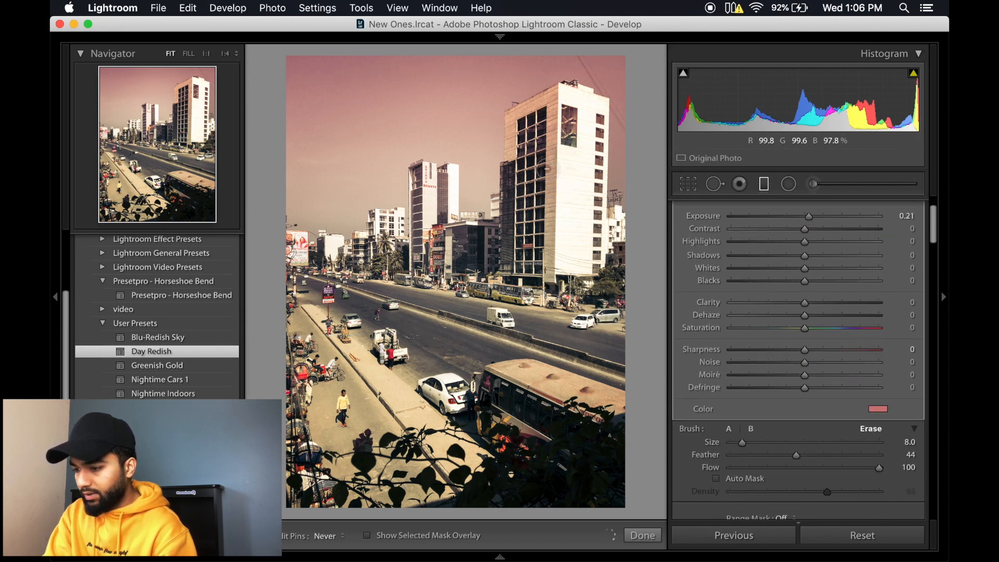
drag(573, 174, 562, 234)
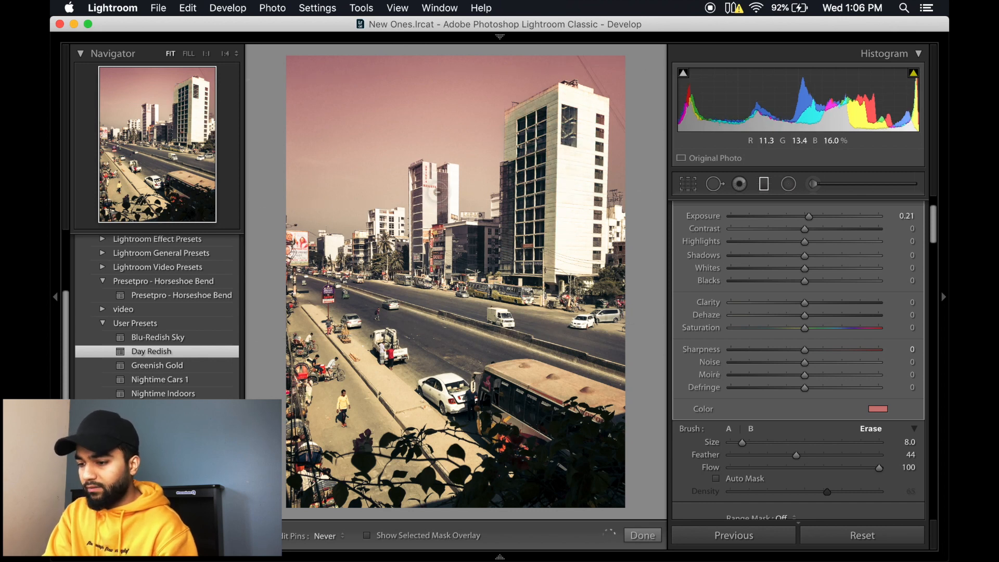
key(h)
key(h)
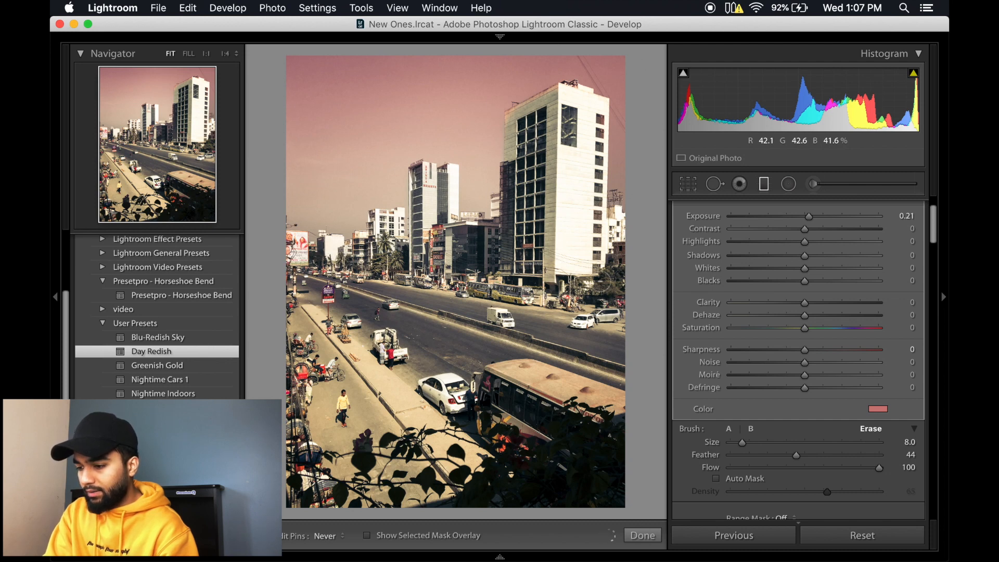
key(h)
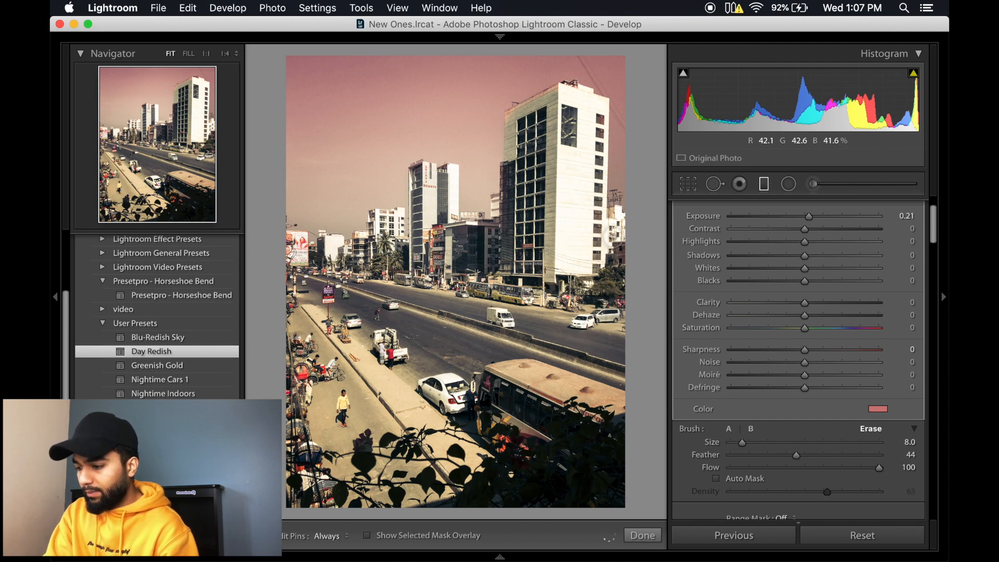
Step: Set the graduated filter's colour tint to a strong red with hue 7 and saturation 100%
click(878, 409)
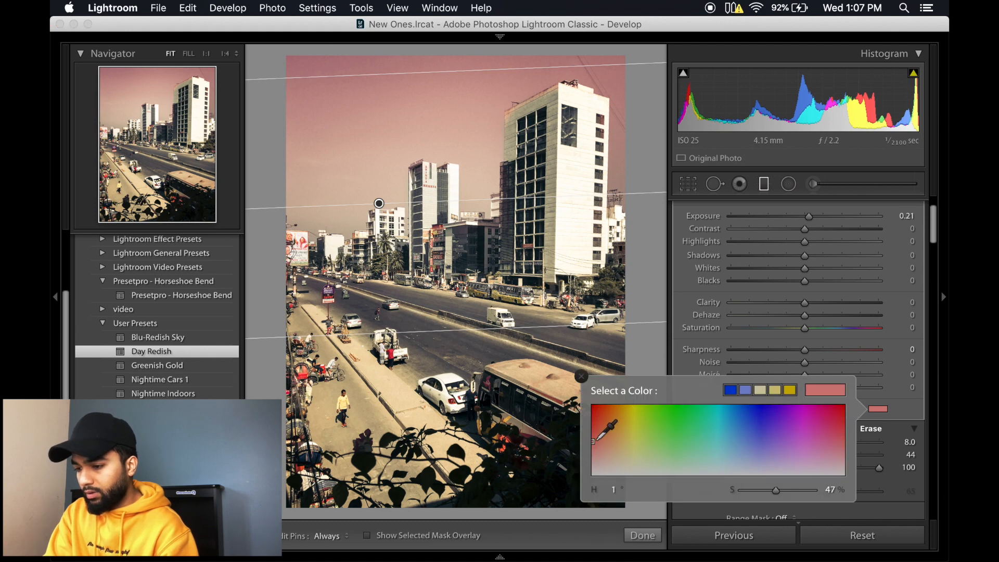
drag(594, 441, 596, 405)
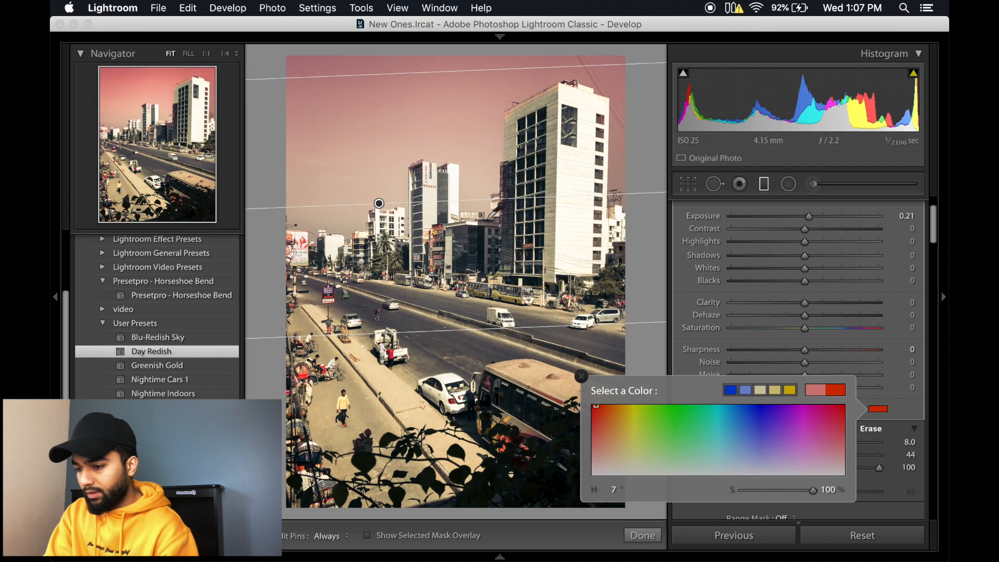
click(380, 204)
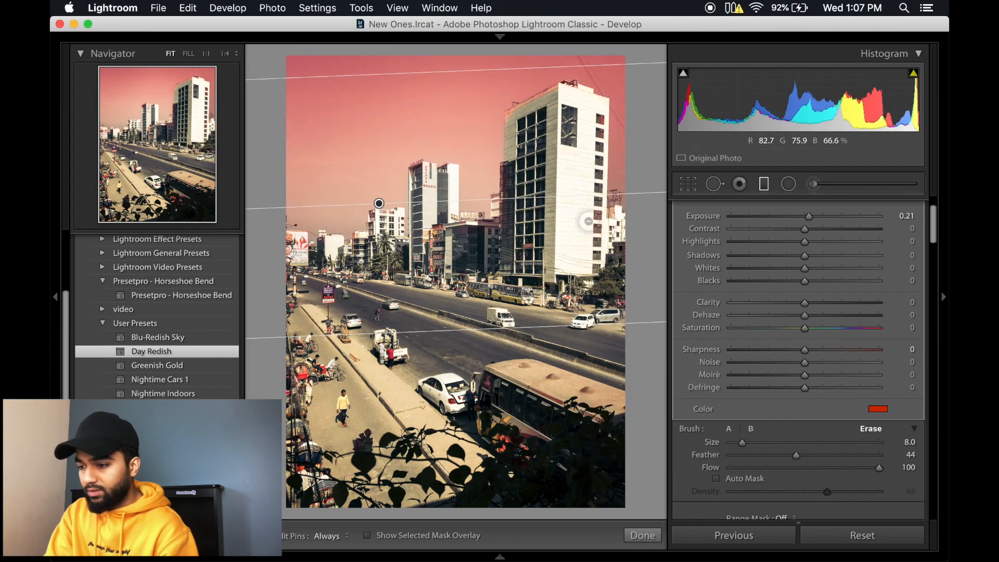
Step: Erase the red filter mask from the tall building's dark edge and the Abinta Heights tower, enlarging the erase brush to size 25
key(super+alt+equal)
key(super+alt+equal)
key(super+alt+equal)
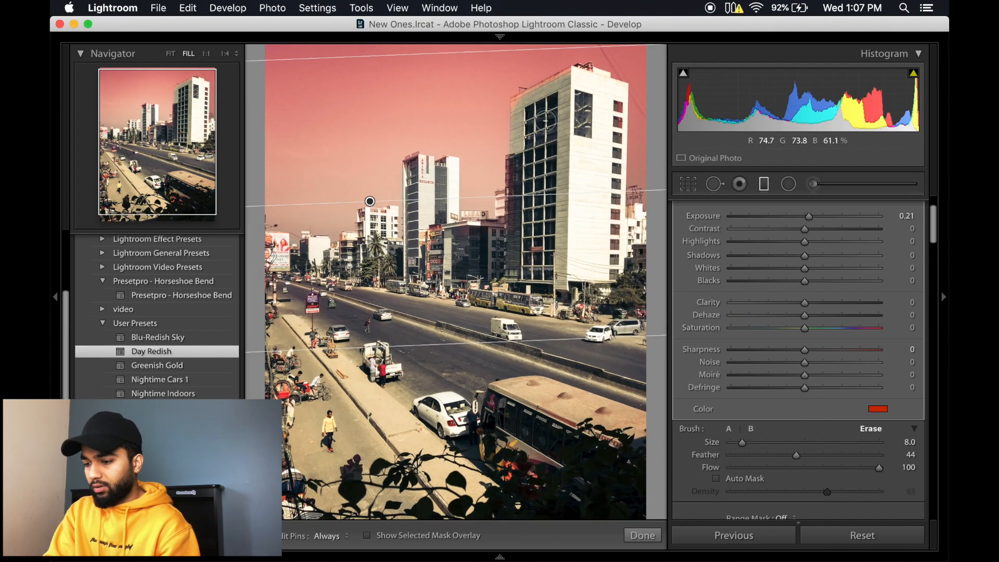
key(super+equal)
key(super+equal)
key(super+equal)
key(super+equal)
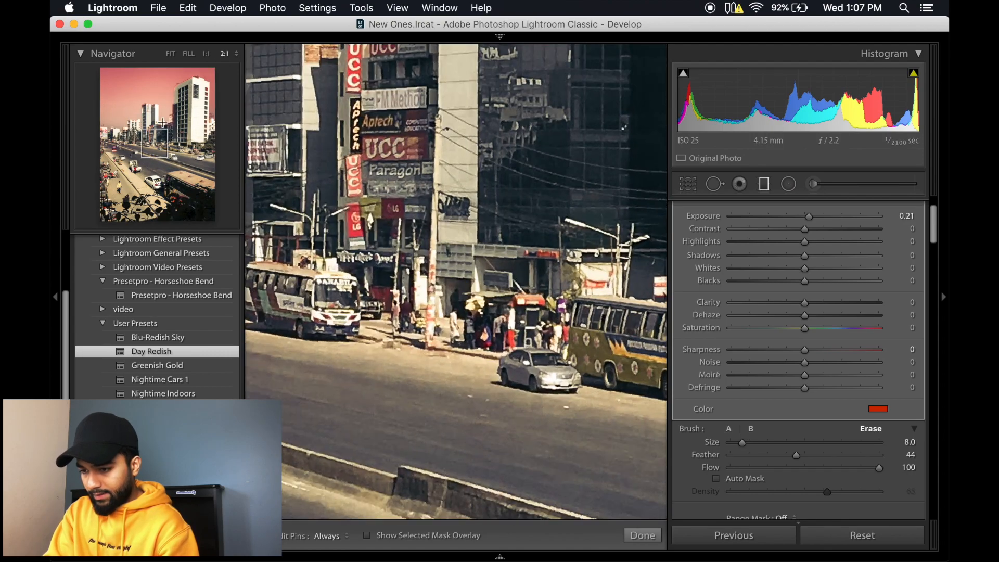
drag(163, 123, 175, 118)
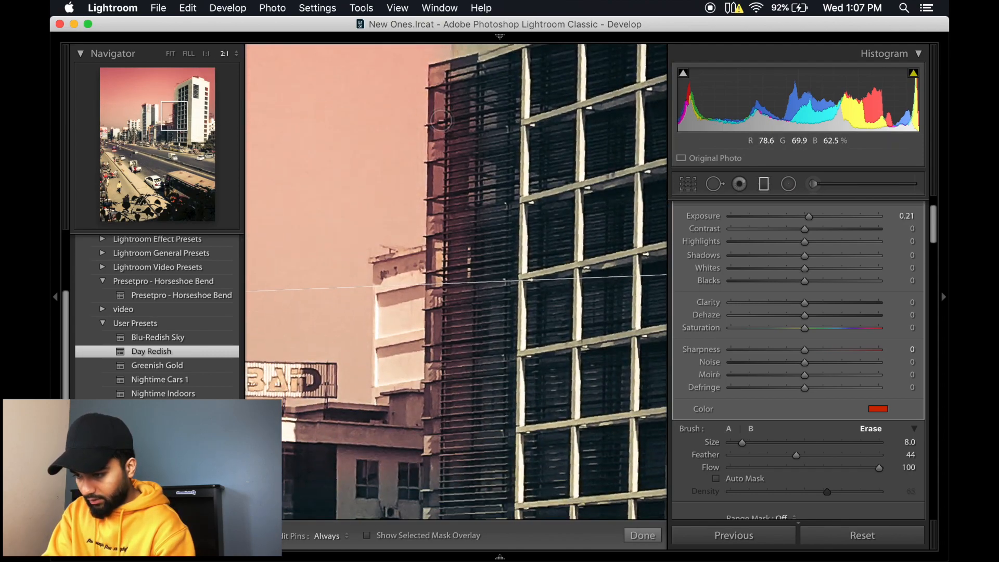
key(h)
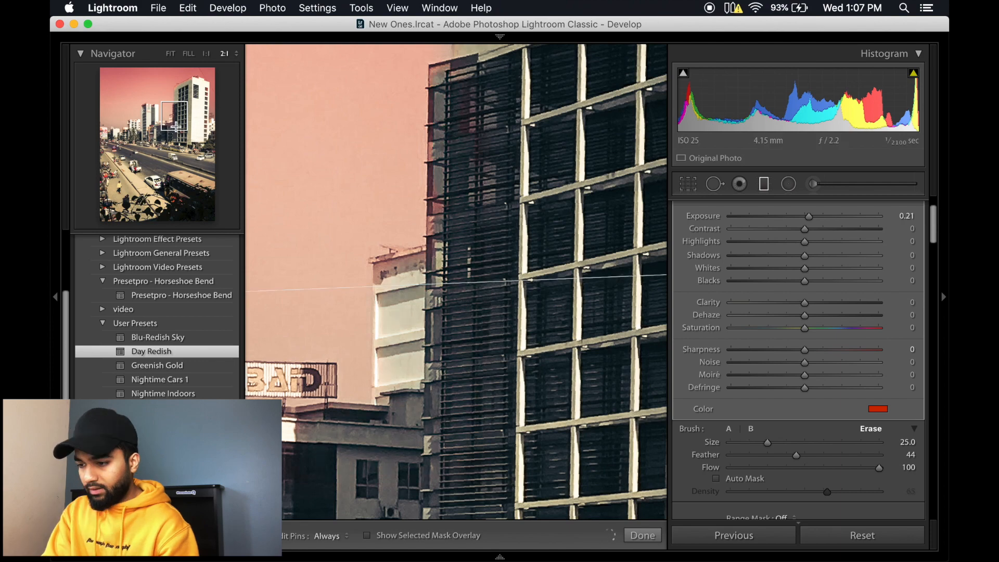
mouse_move(174, 124)
mouse_down()
mouse_move(187, 97)
mouse_move(178, 89)
mouse_up()
key(h)
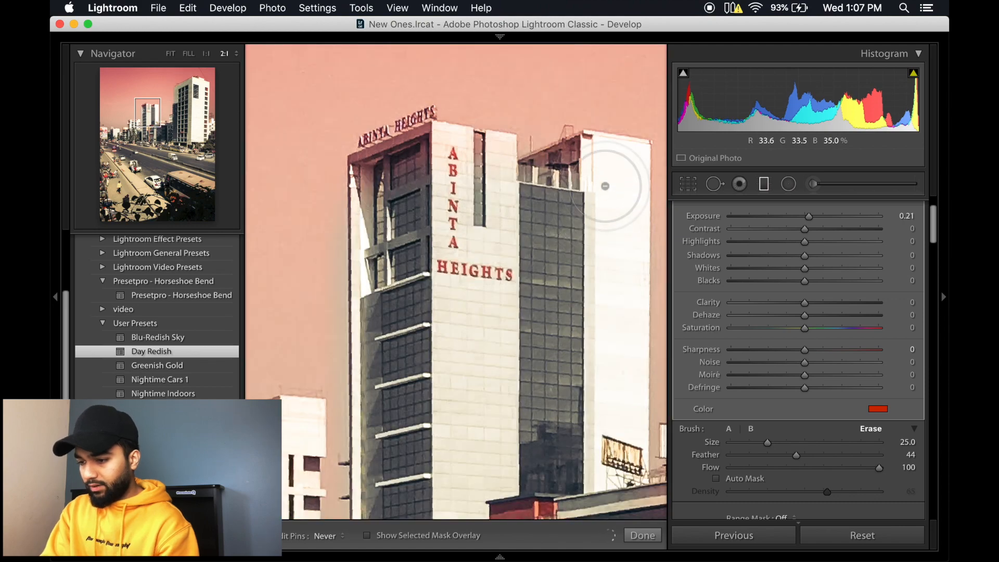
key(h)
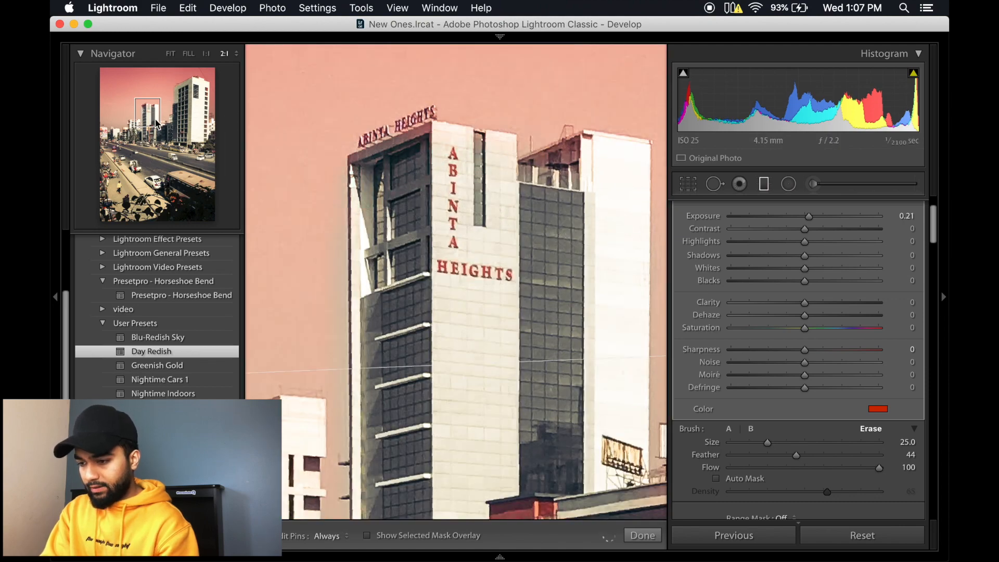
Step: Erase the red filter mask from the white mid-rise building behind the palm tree, finish the filter and fit the whole photo in view
drag(156, 124, 139, 138)
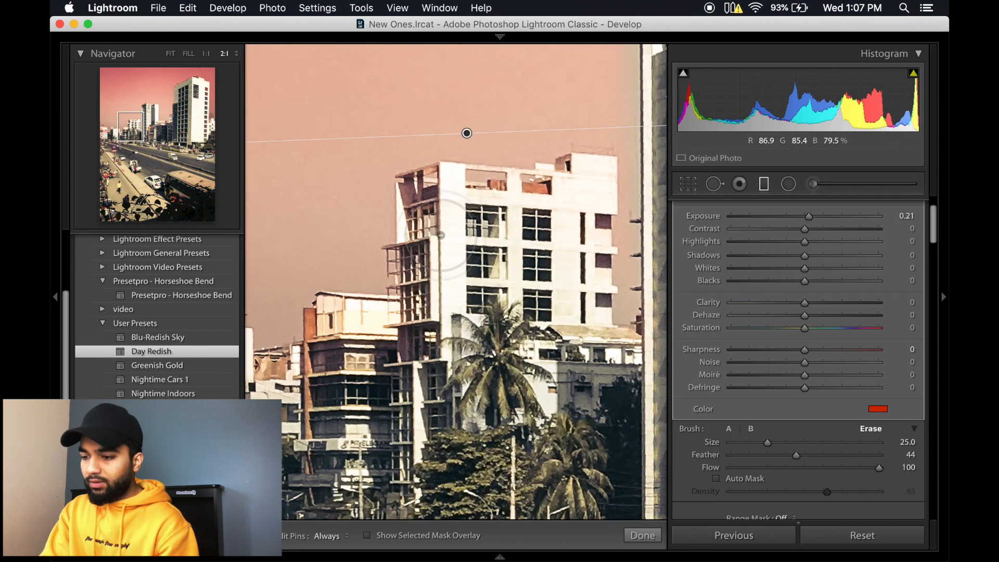
key(h)
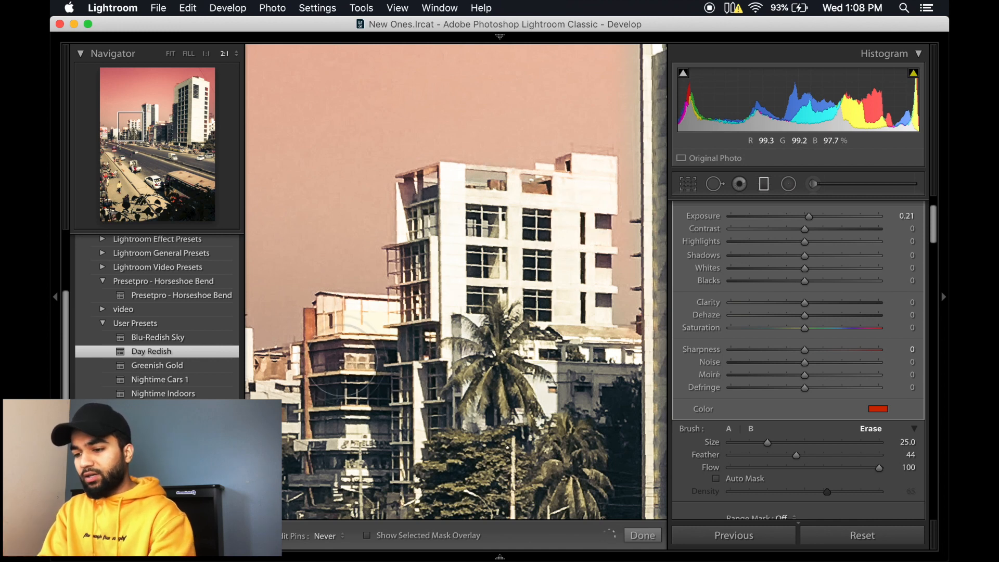
key(k)
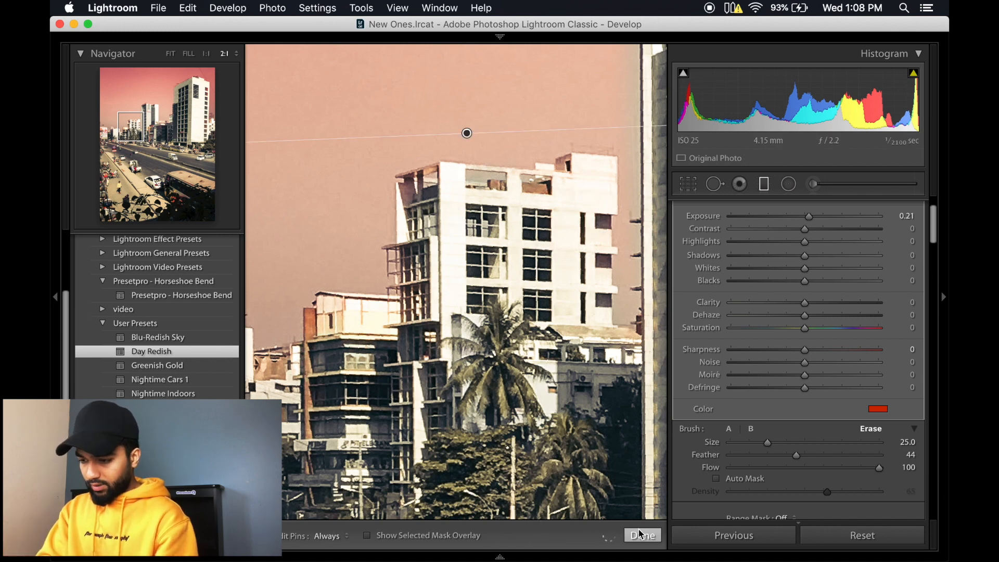
click(434, 313)
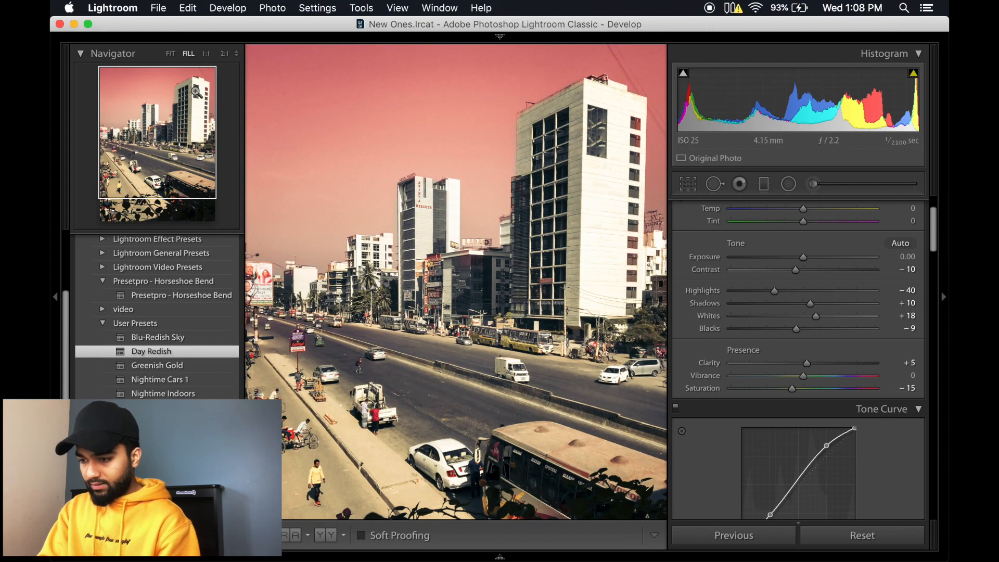
click(170, 54)
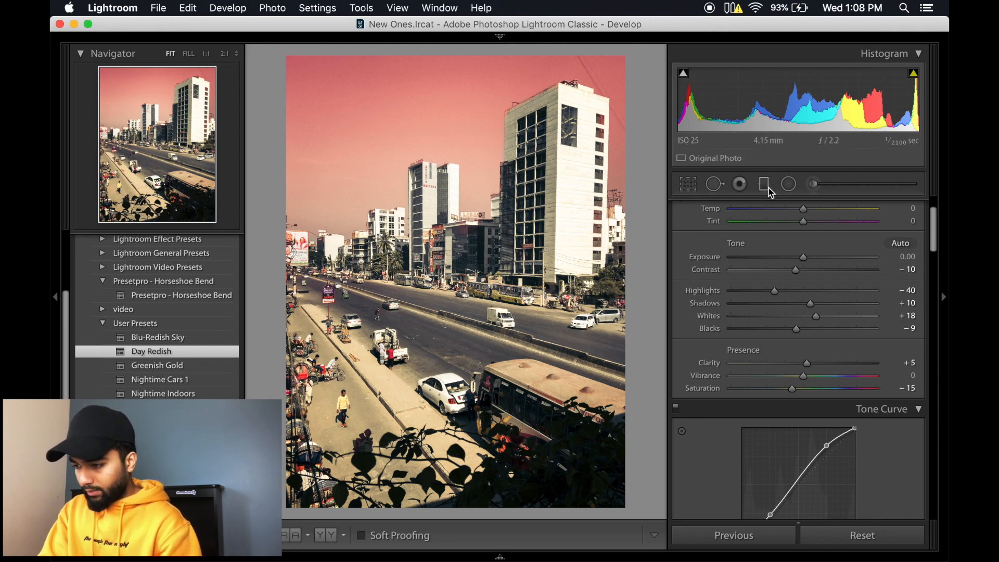
Step: Start a new adjustment brush mask and remove its colour tint by setting the saturation to 0%
click(813, 185)
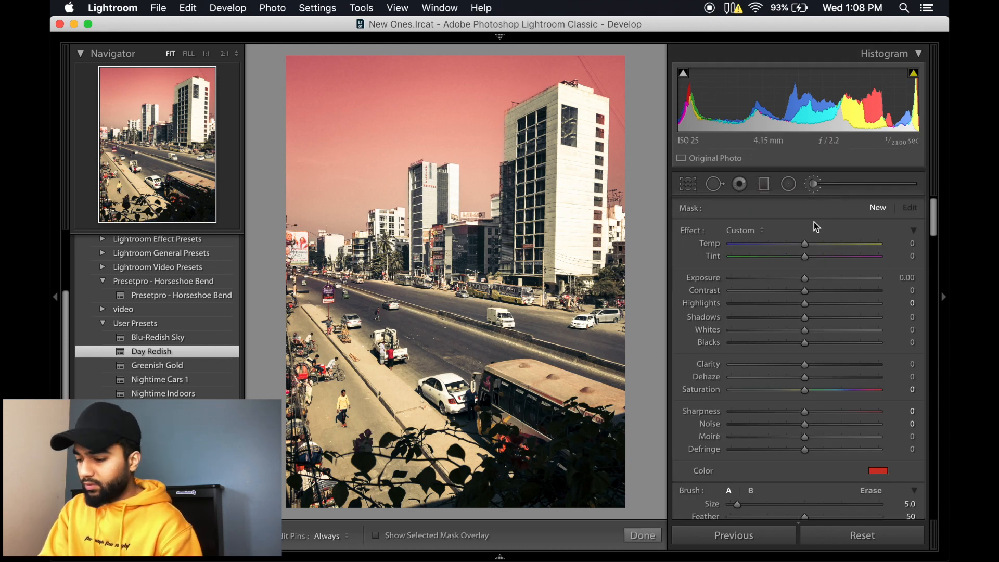
click(878, 470)
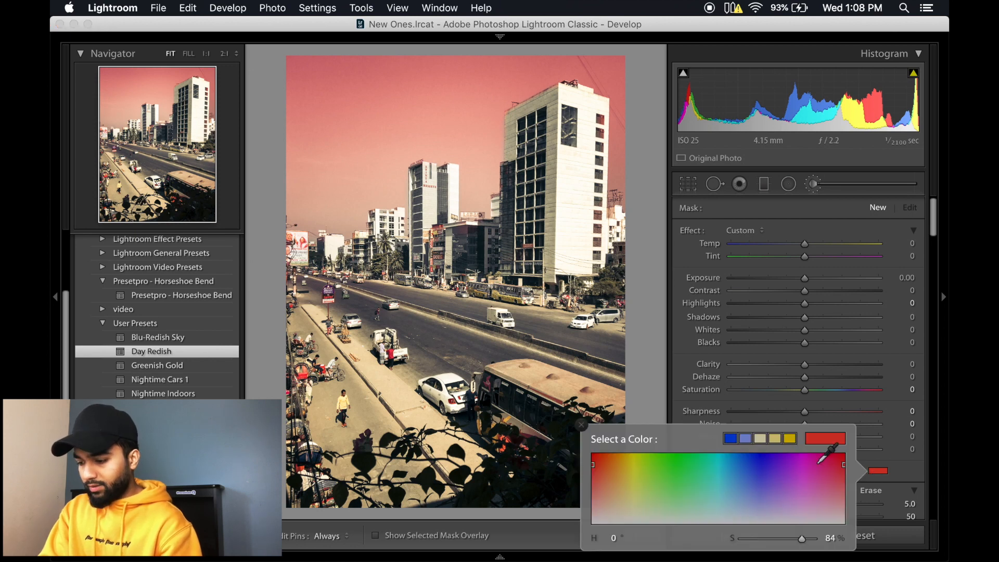
drag(742, 545, 739, 545)
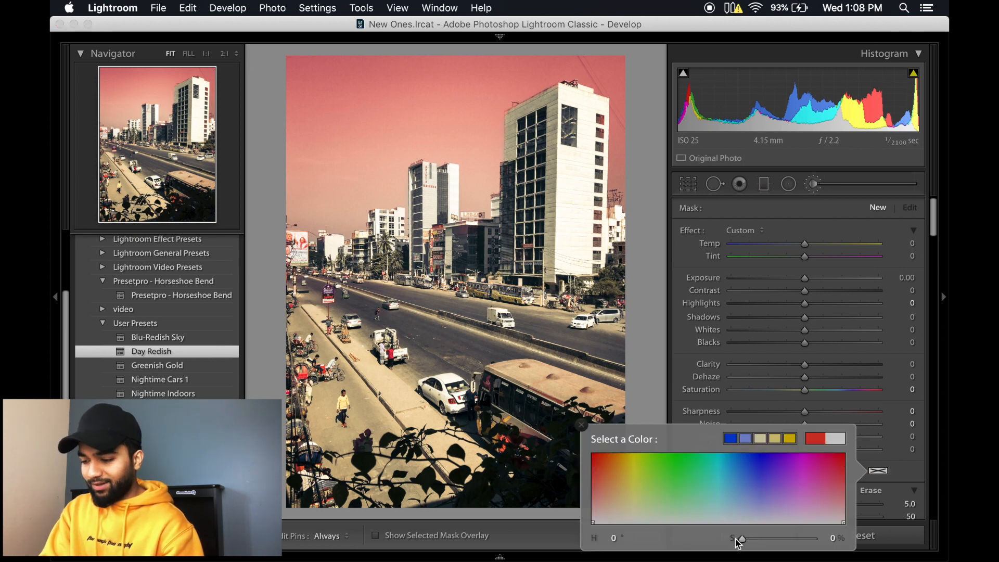
click(582, 424)
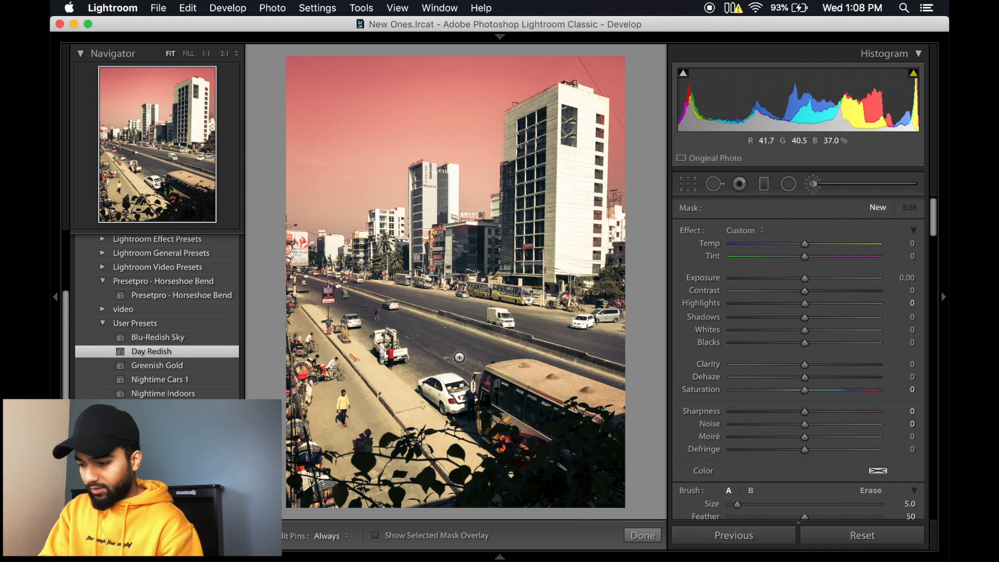
Step: Paint an adjustment brush mask over the road, sidewalk and foreground leaves at brush size 13, with the mask overlay shown
scroll(448, 341, down, 2)
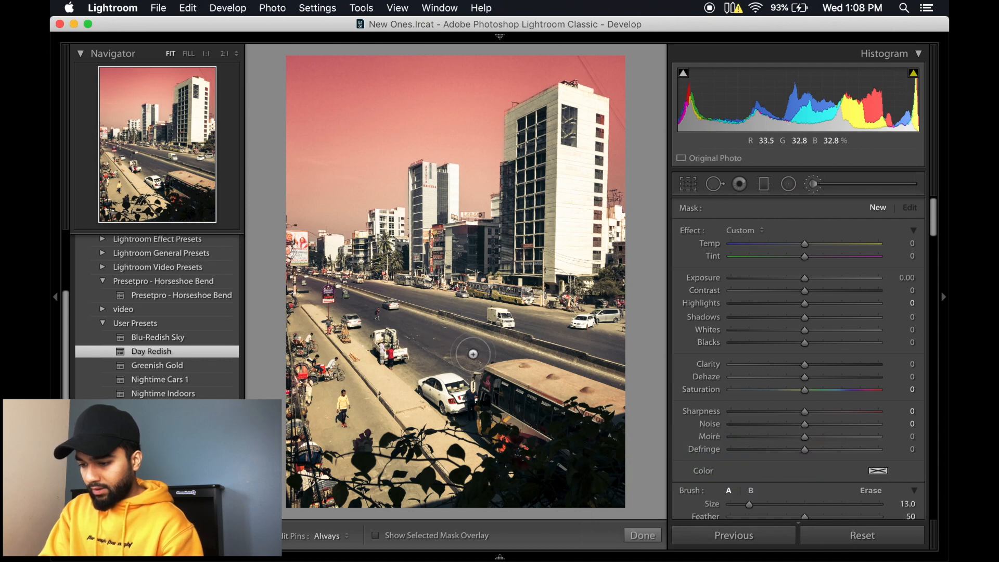
key(h)
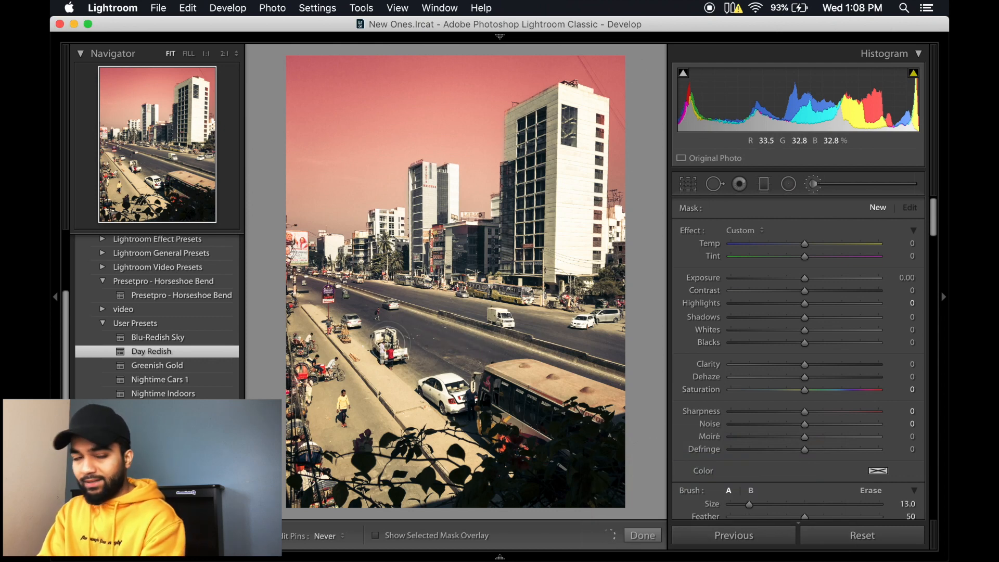
click(390, 342)
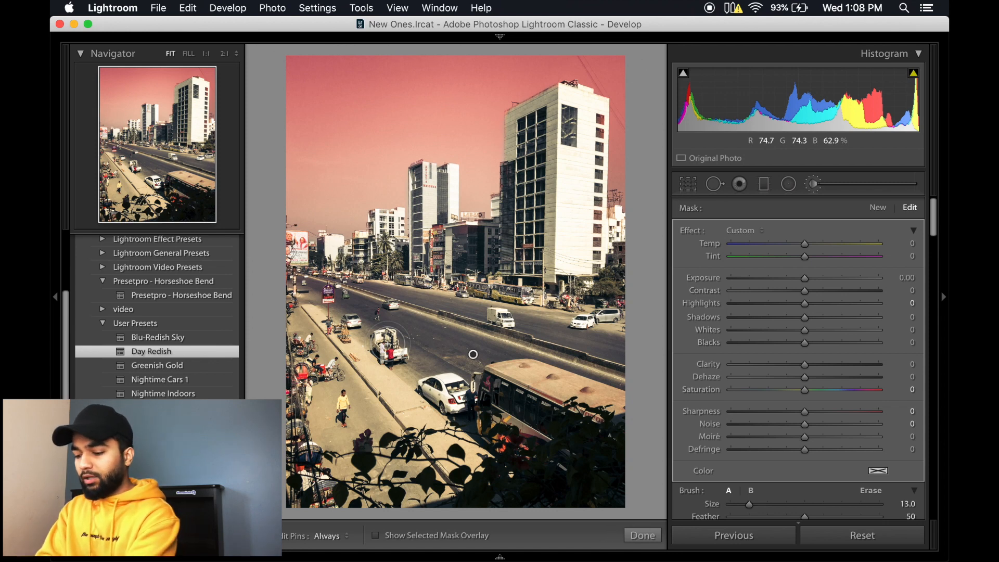
key(o)
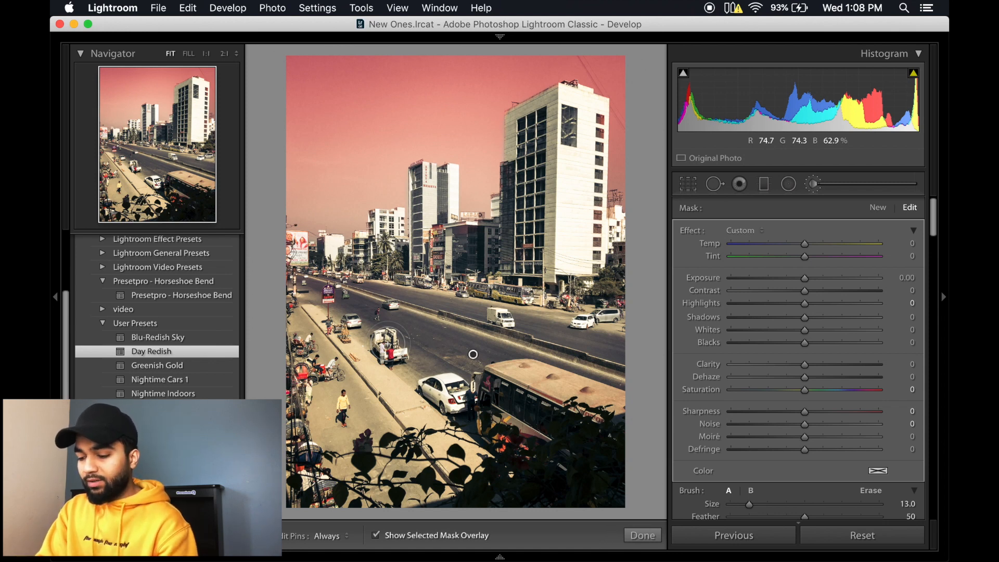
mouse_move(409, 348)
mouse_down()
mouse_move(346, 296)
mouse_move(351, 311)
mouse_move(315, 292)
mouse_move(313, 428)
mouse_move(311, 291)
mouse_move(302, 327)
mouse_move(313, 502)
mouse_move(367, 471)
mouse_move(395, 380)
mouse_move(498, 432)
mouse_move(415, 477)
mouse_move(452, 380)
mouse_move(427, 334)
mouse_move(527, 331)
mouse_move(407, 306)
mouse_move(614, 354)
mouse_move(535, 320)
mouse_move(600, 339)
mouse_up()
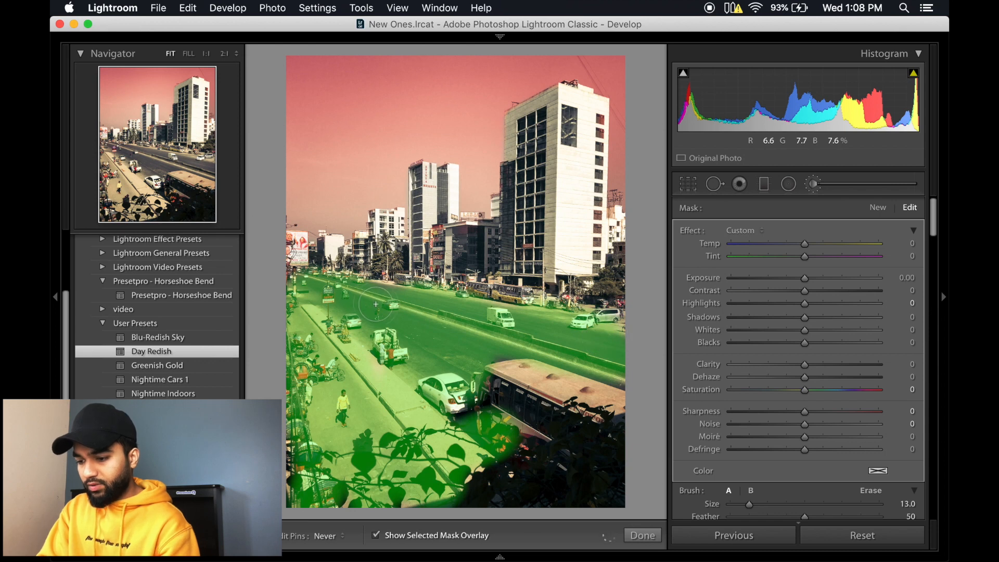
Step: Extend the brush mask down the road's sidewalk side and darken the masked area with an exposure of −1.22
drag(300, 304, 306, 511)
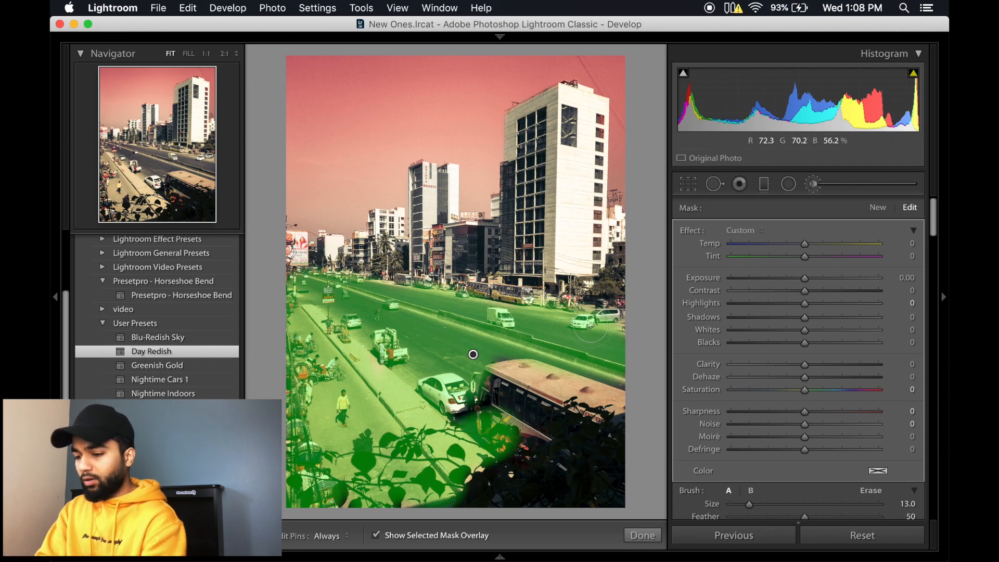
key(o)
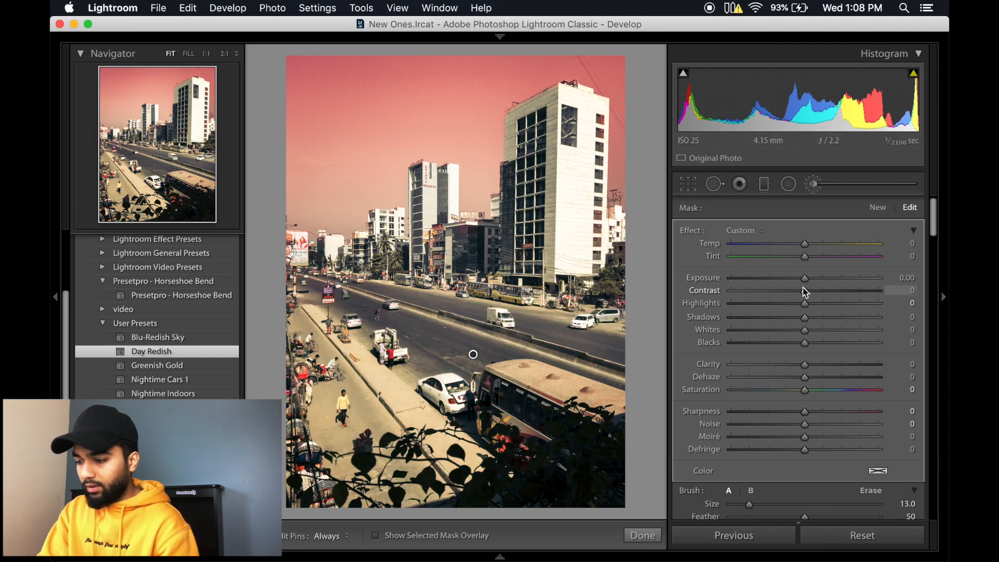
drag(806, 282, 786, 284)
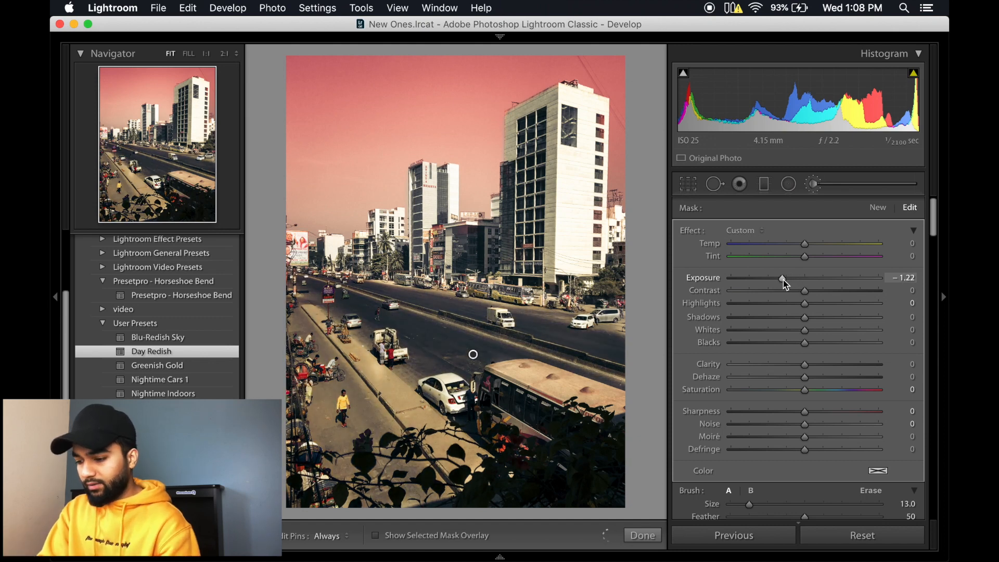
click(630, 537)
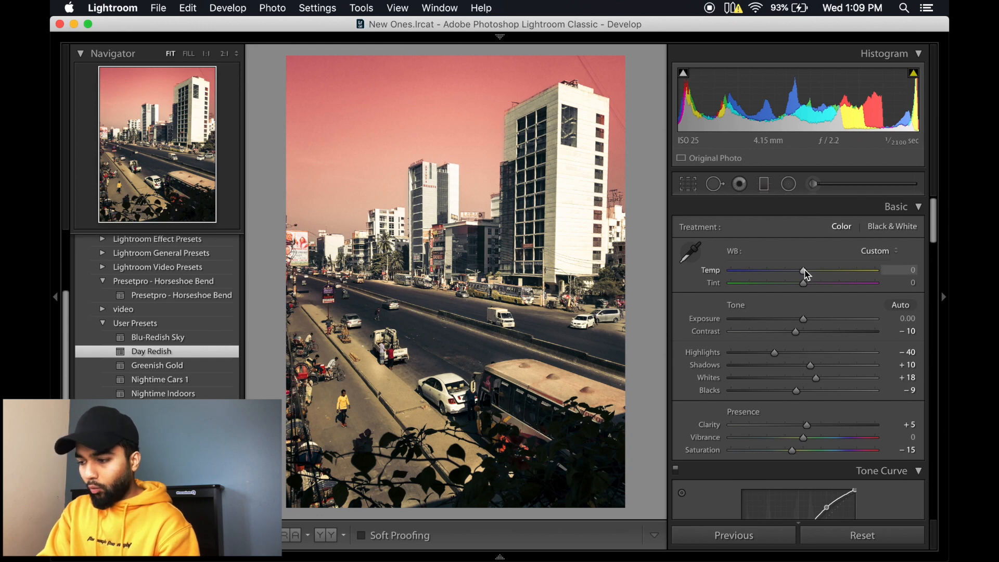
Step: Warm the whole street photo with a temperature of +10 and preview it full screen
drag(807, 275, 815, 276)
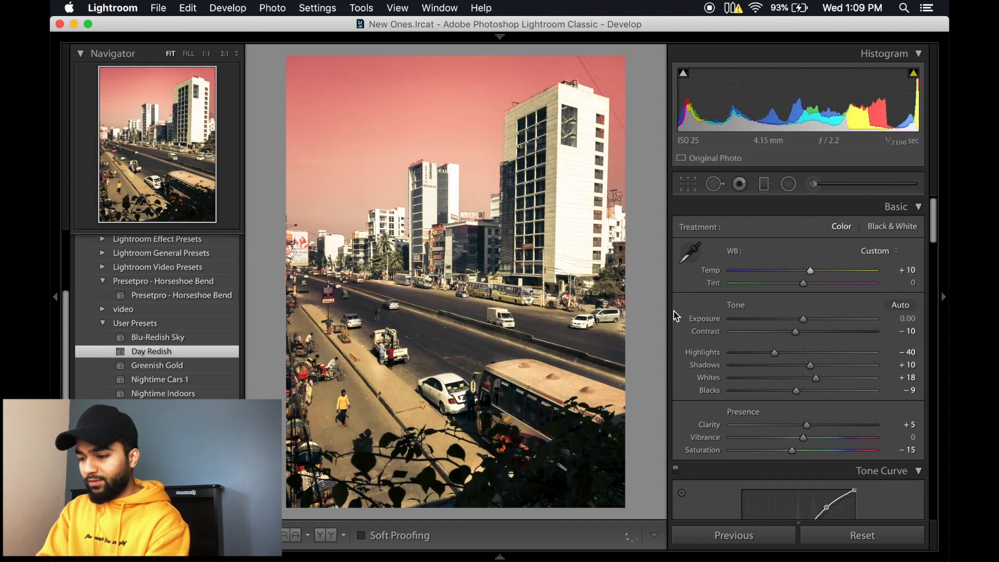
key(f)
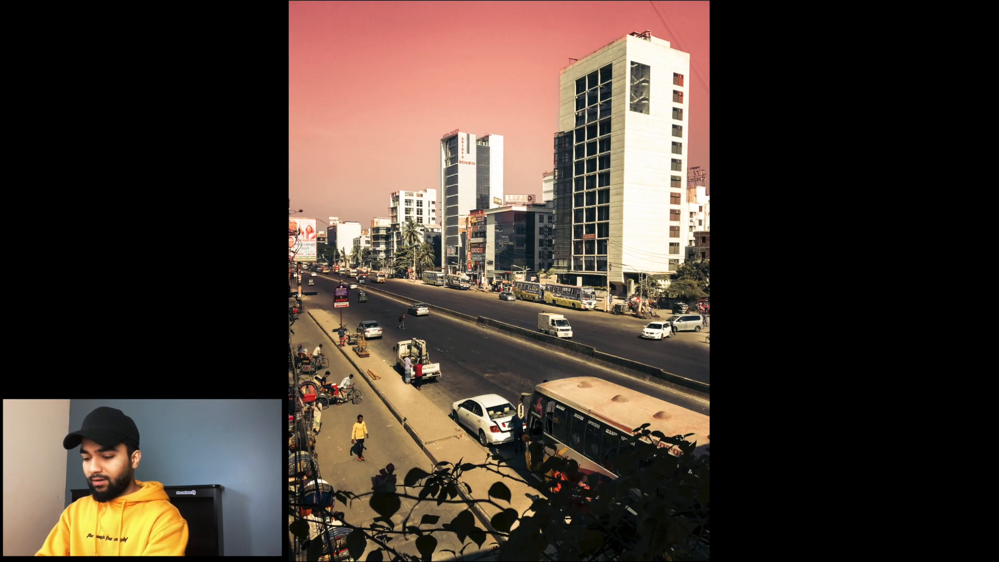
key(f)
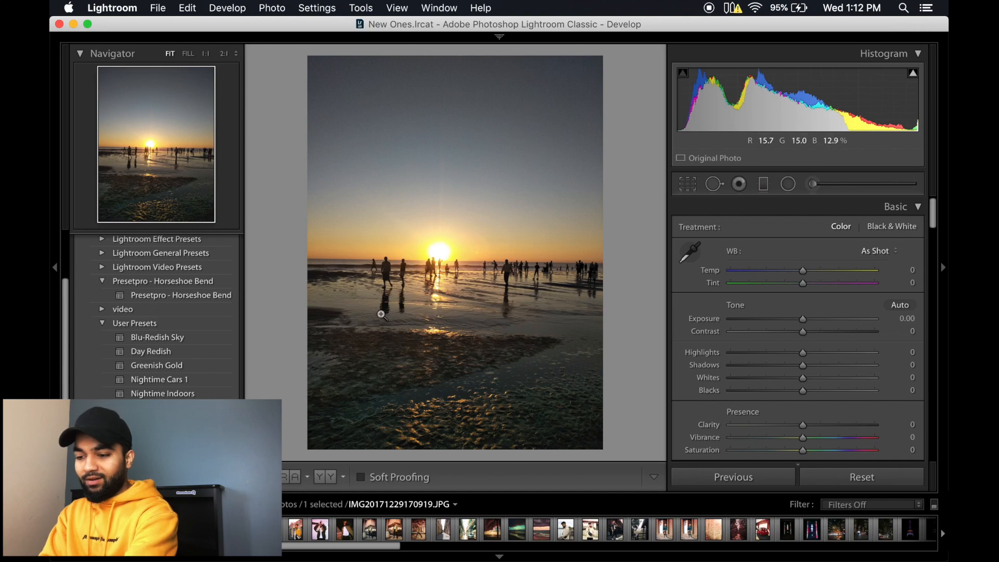
Step: Apply the Nightime Indoors preset to the beach sunset photo and cool its temperature to −15
click(387, 295)
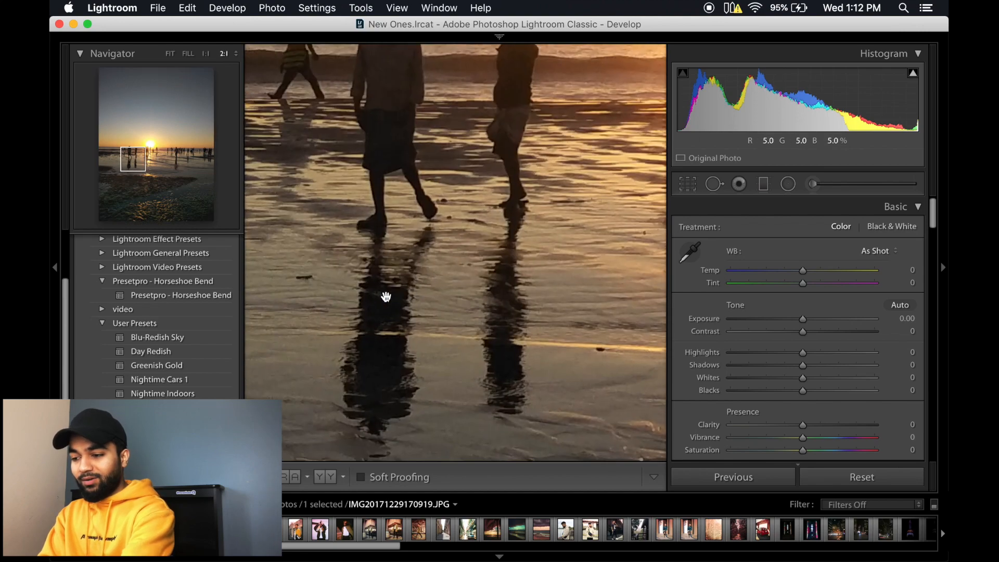
click(424, 290)
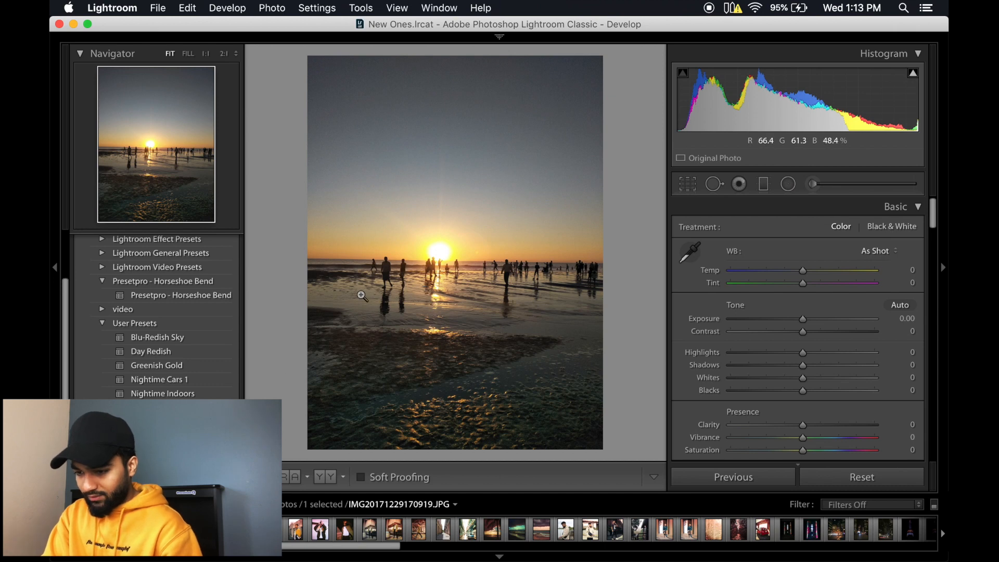
mouse_move(216, 339)
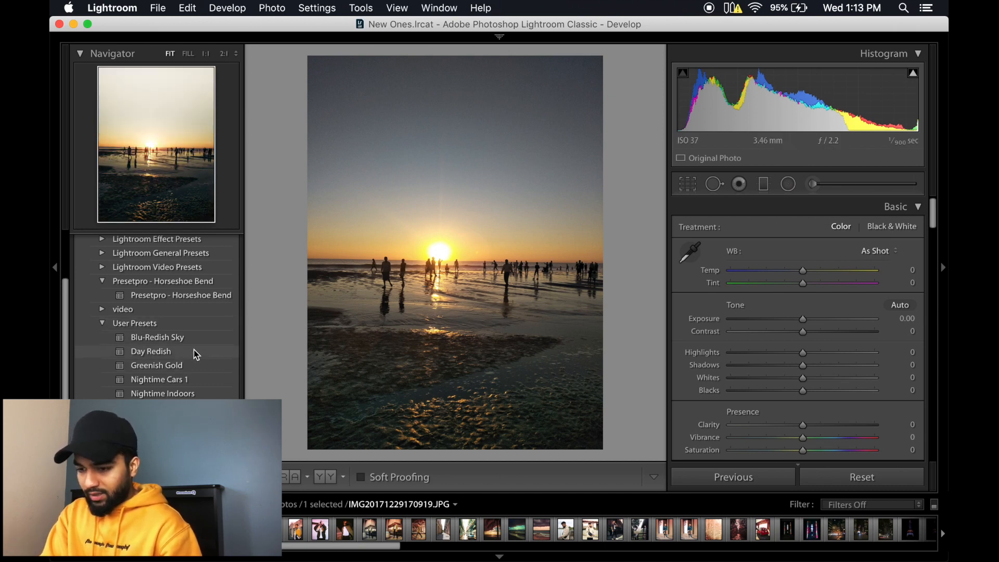
click(179, 394)
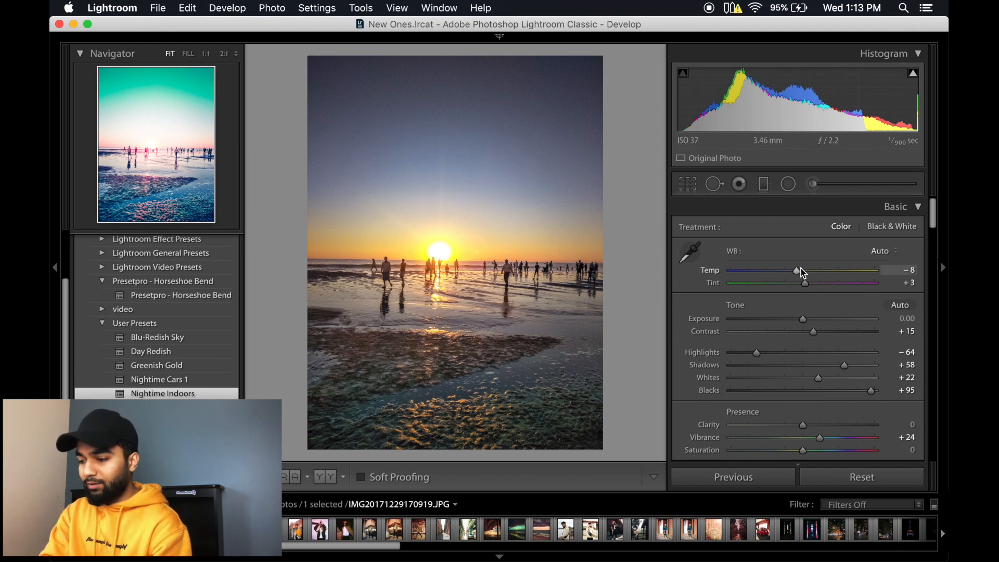
drag(799, 275, 797, 274)
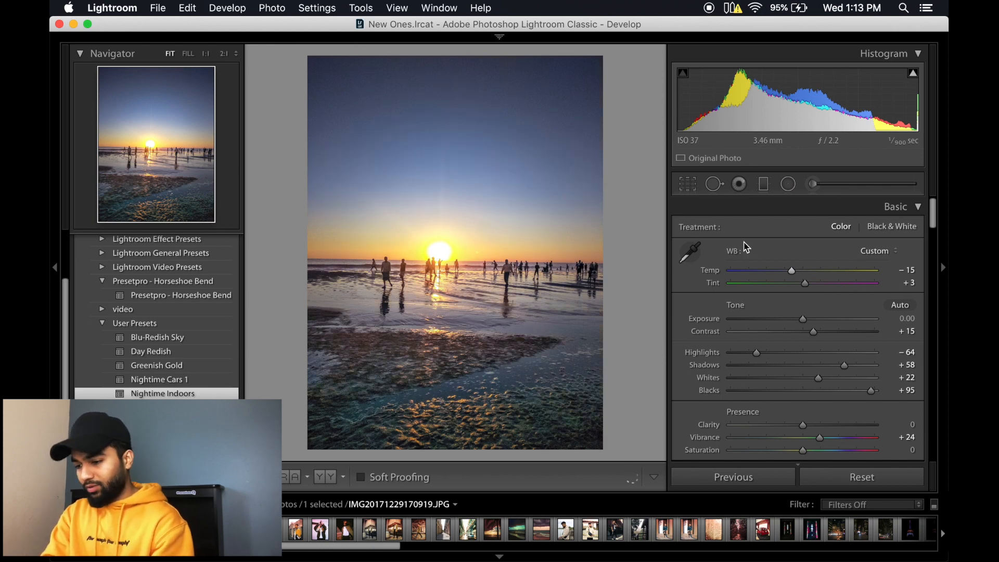
Step: Darken the sky's existing graduated filter to an exposure of −1.05 and finish the filter
click(764, 185)
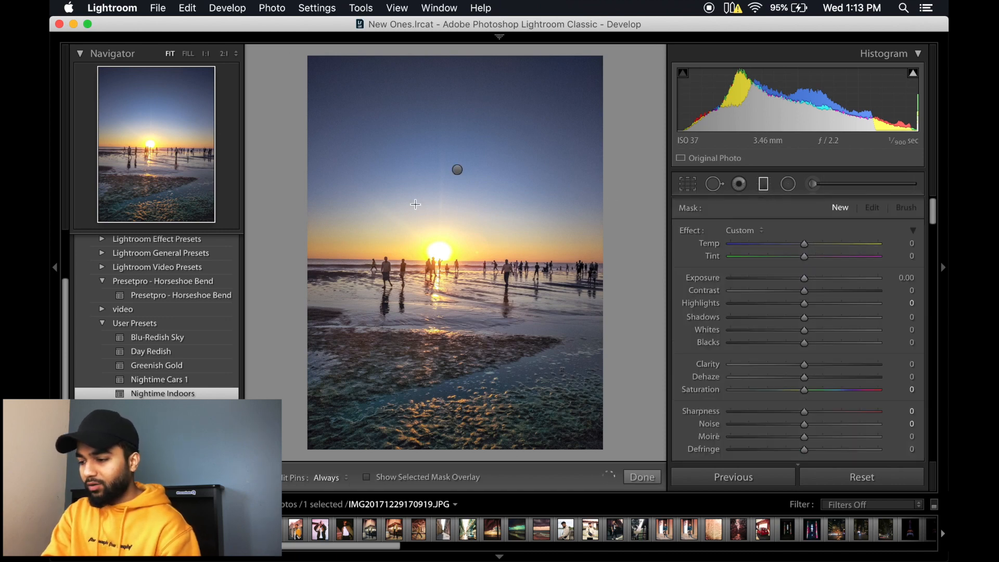
click(458, 170)
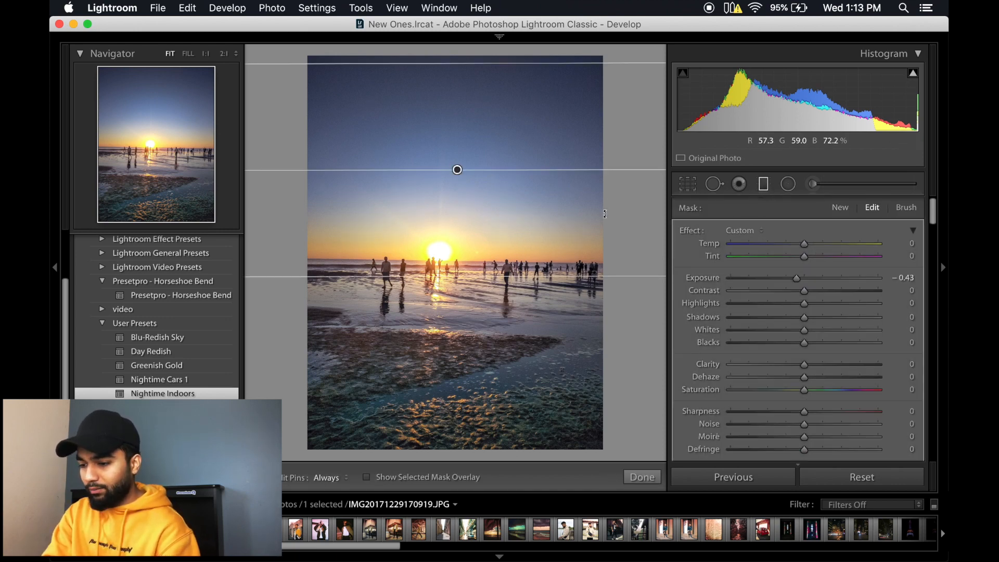
drag(798, 281, 787, 281)
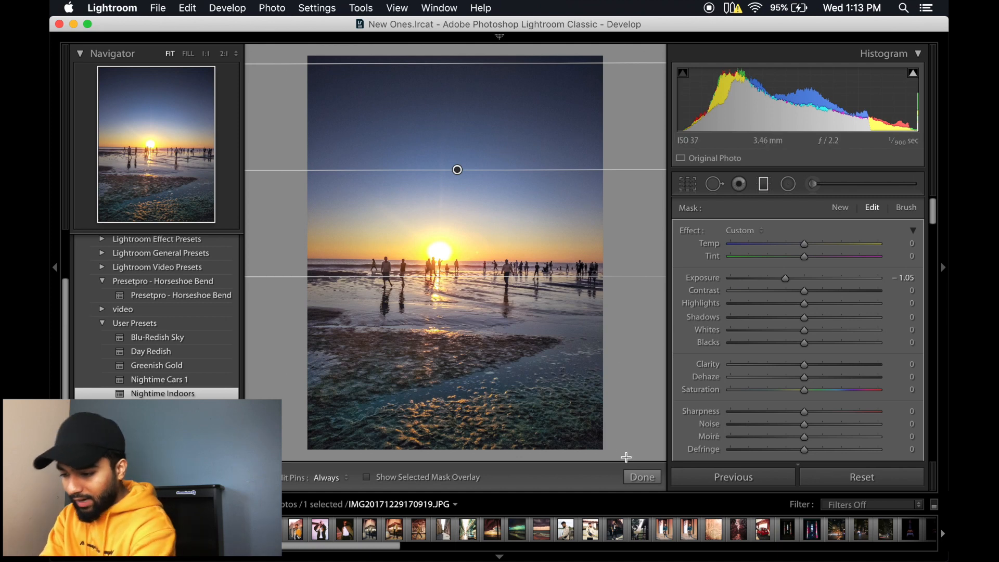
click(642, 477)
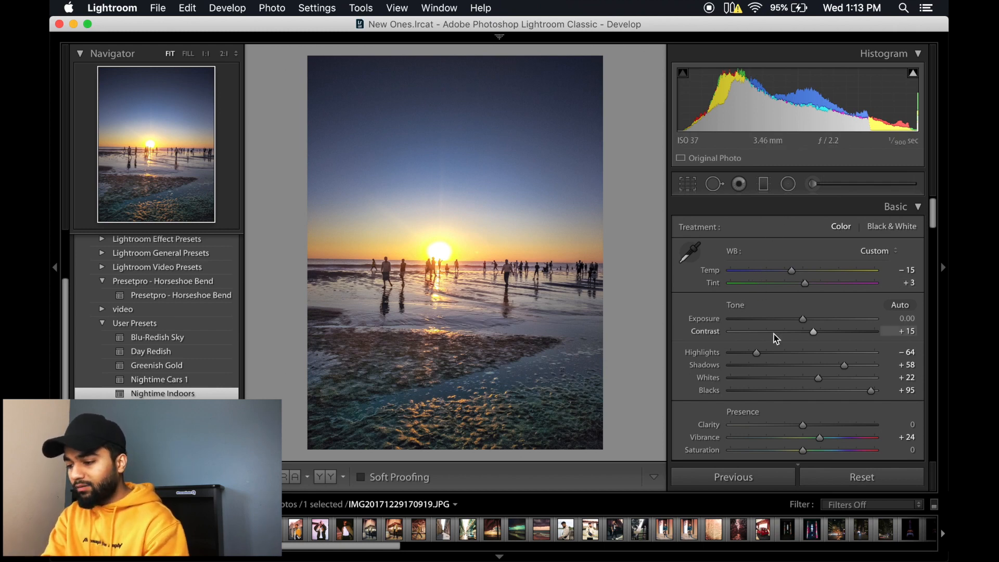
Step: Set the beach photo's green and aqua saturation to −100 and raise its blue saturation
scroll(776, 338, down, 10)
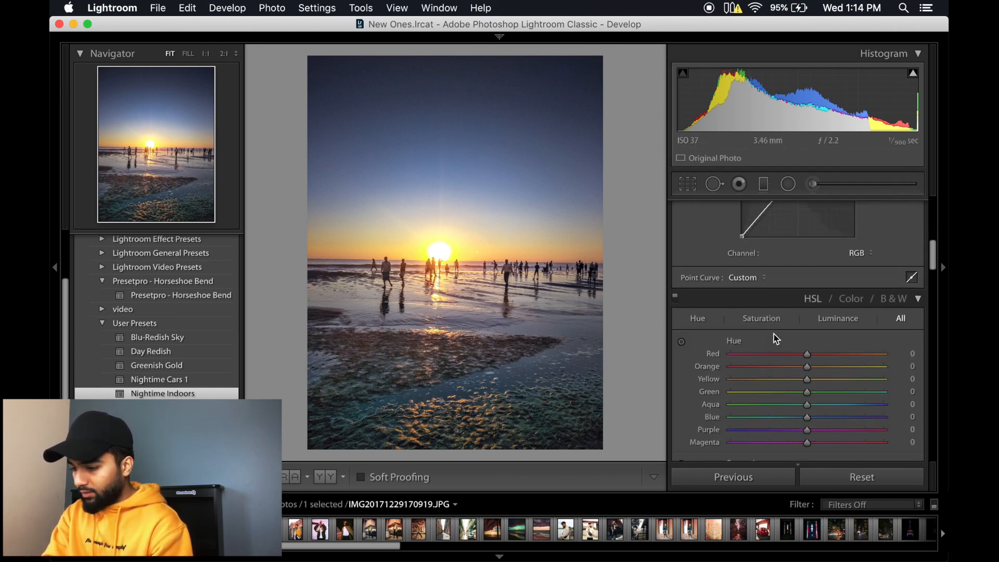
scroll(777, 338, down, 8)
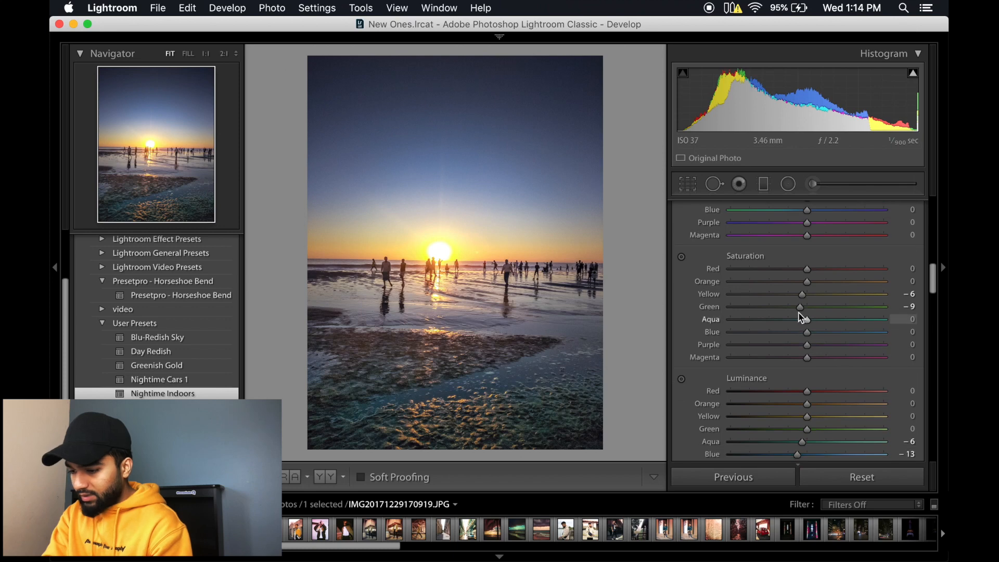
drag(804, 313, 664, 306)
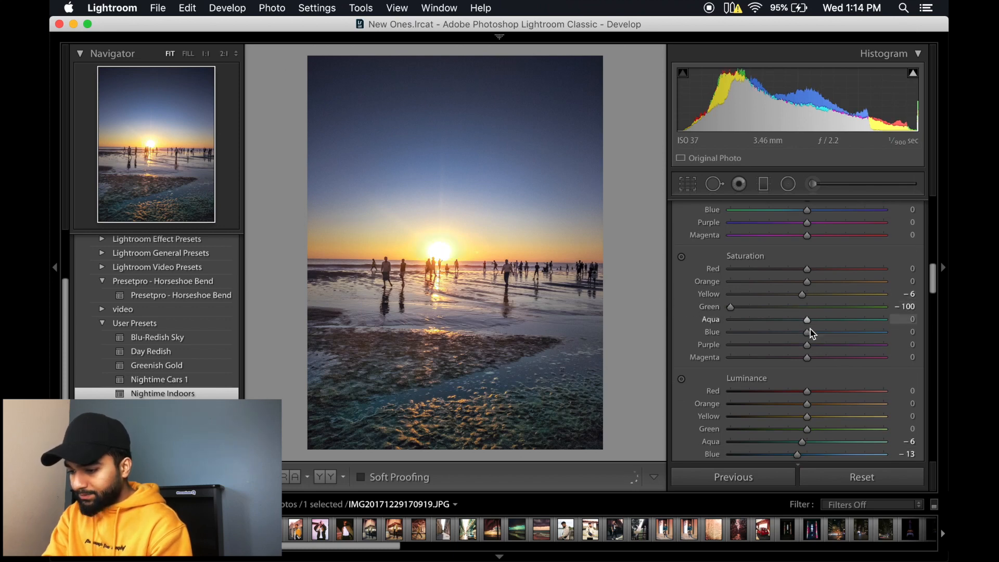
drag(808, 321, 638, 313)
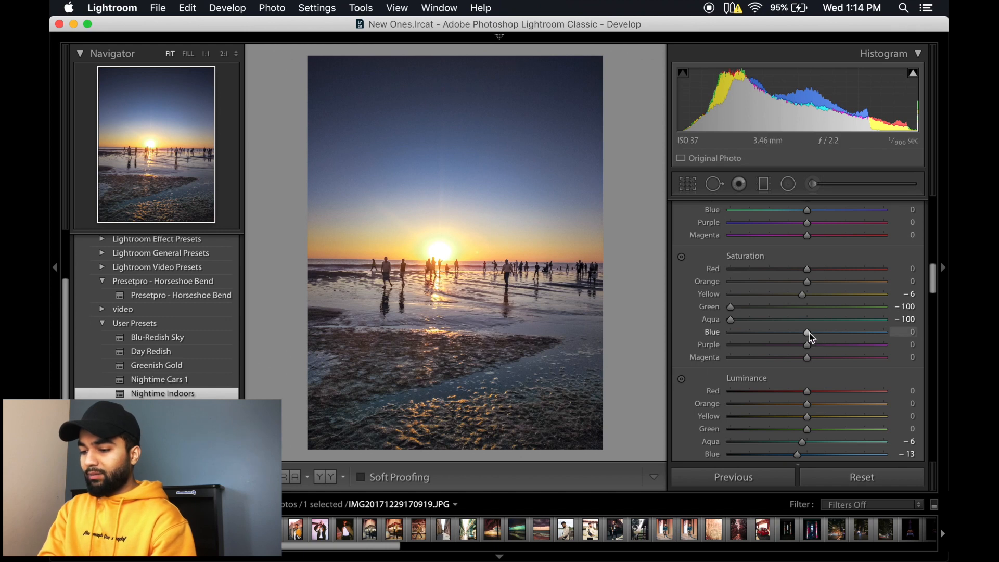
drag(810, 334, 851, 336)
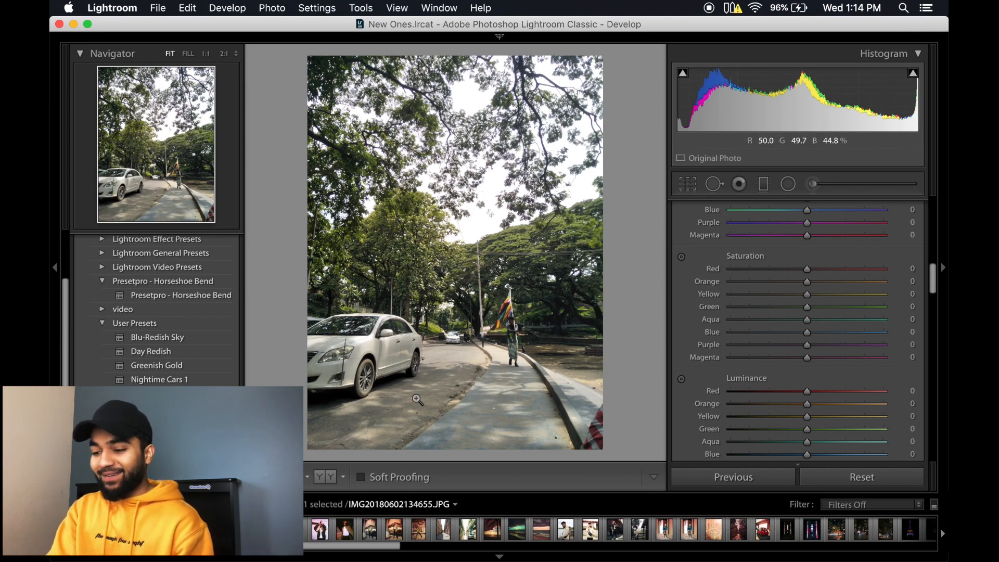
Step: Warm the tree-lined road photo with the white car by setting the temperature to +10
drag(361, 362, 540, 249)
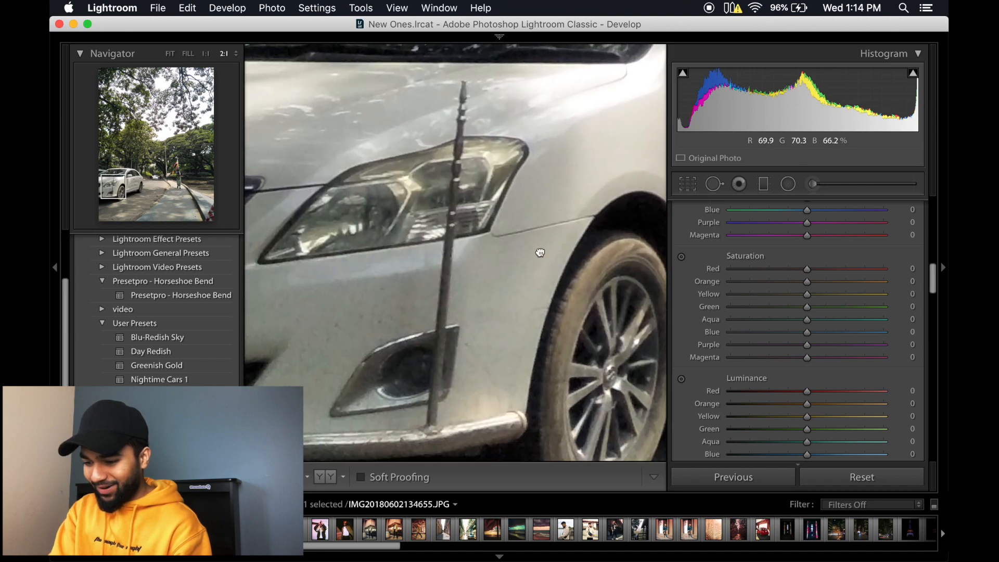
click(540, 250)
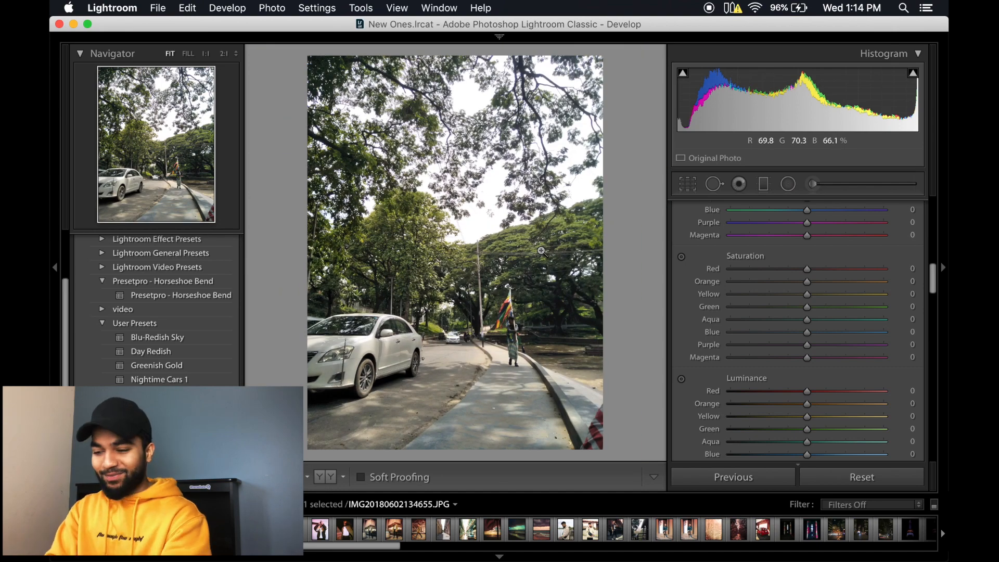
click(514, 329)
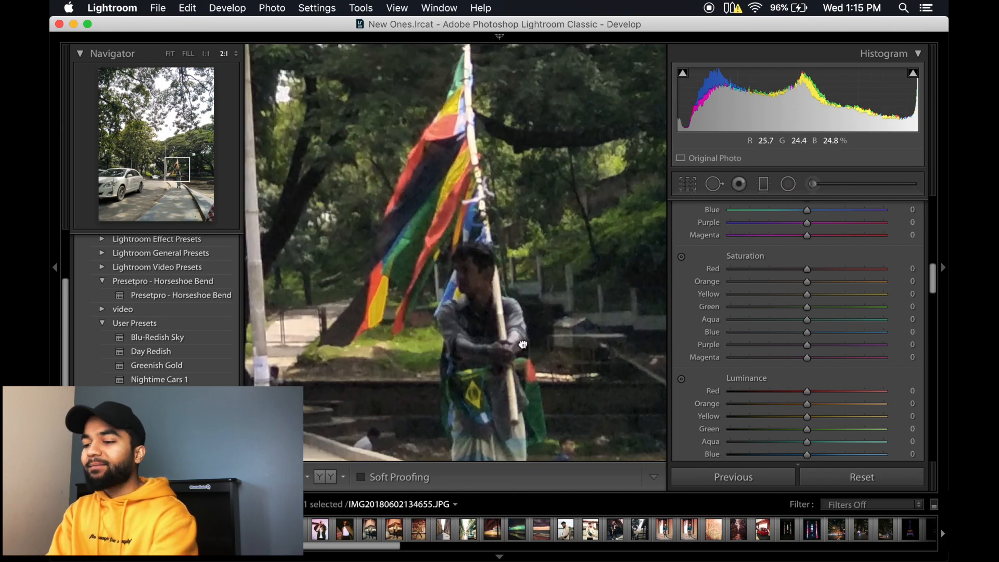
drag(523, 345, 541, 251)
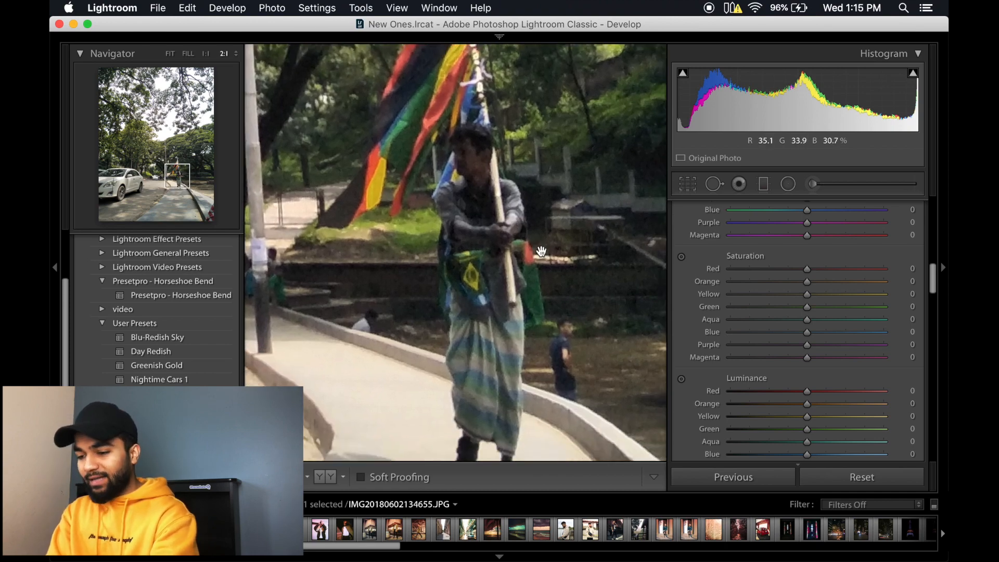
click(541, 252)
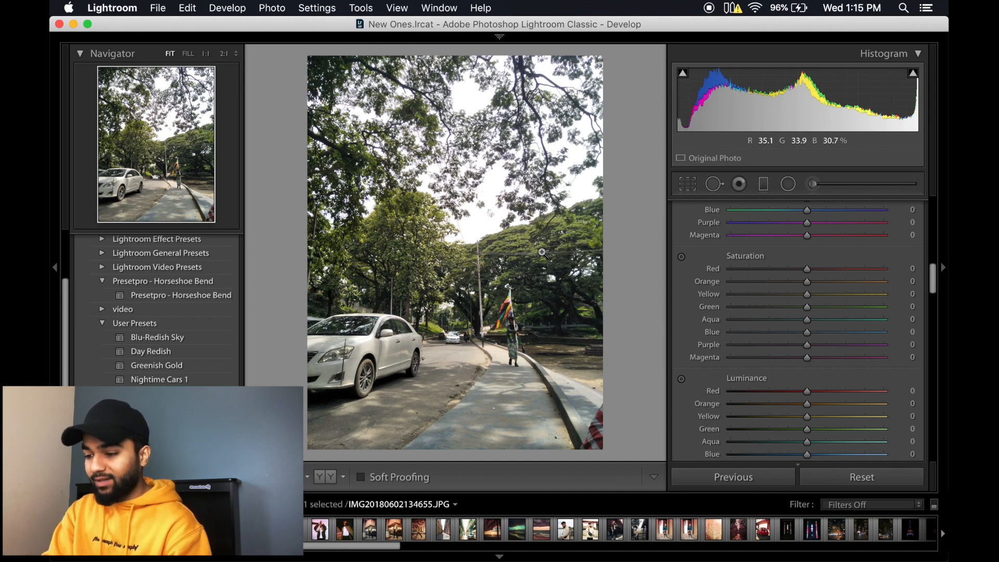
scroll(697, 265, up, 10)
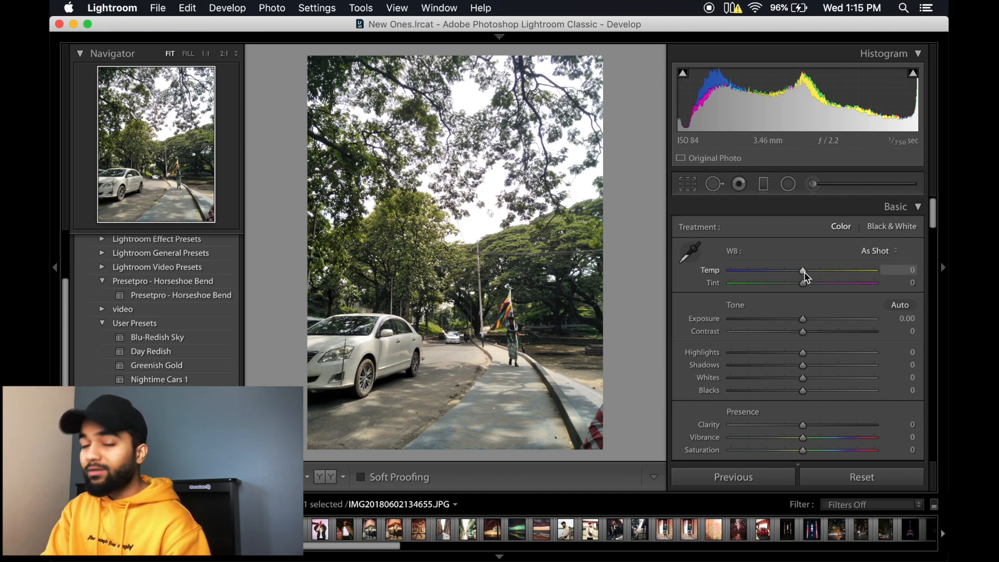
drag(805, 277, 811, 277)
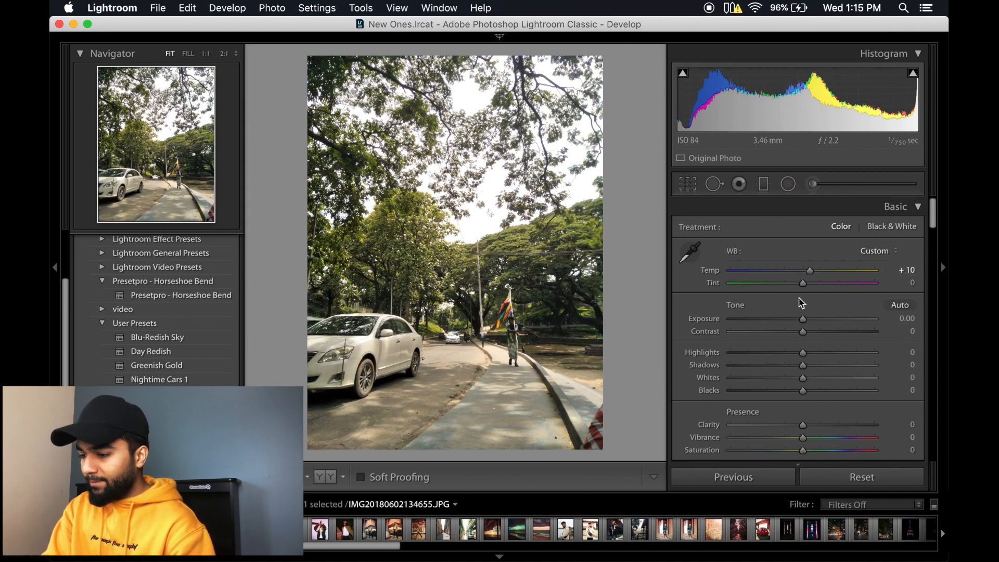
Step: Apply automatic tone to the road photo, adjusting exposure to −0.60, shadows to +5 and blacks to −25
scroll(802, 303, down, 1)
scroll(803, 290, down, 1)
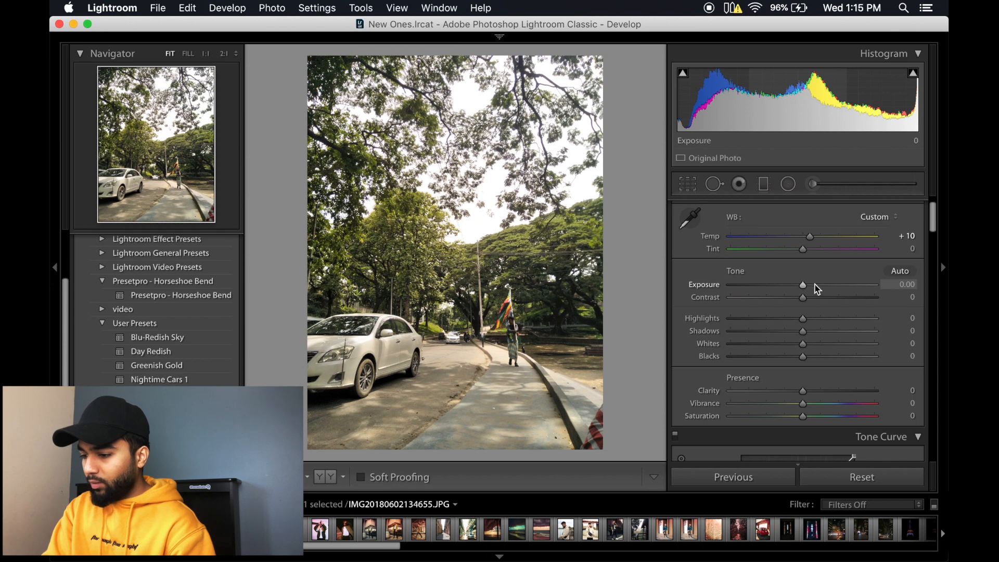
click(909, 274)
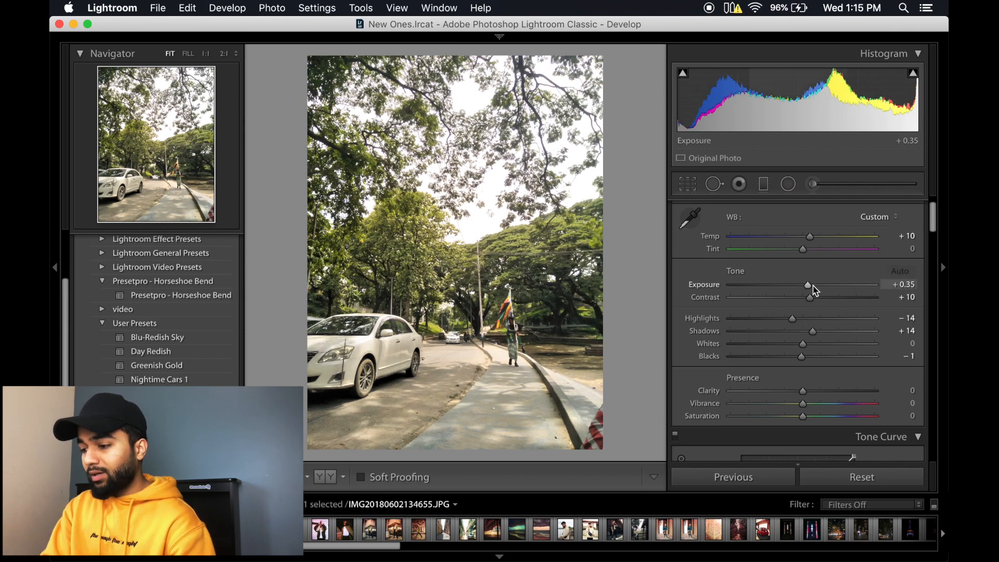
double_click(812, 291)
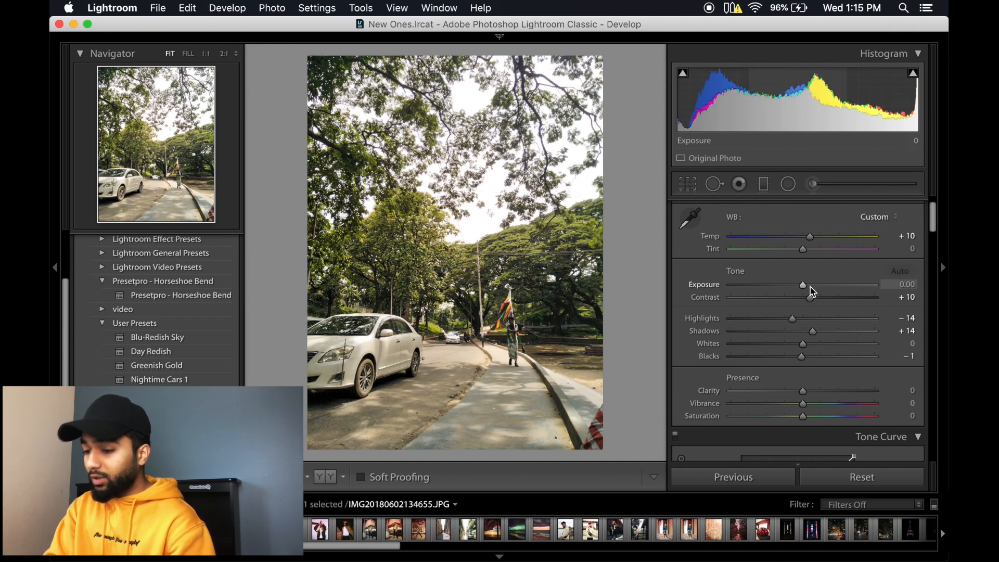
drag(811, 293, 794, 288)
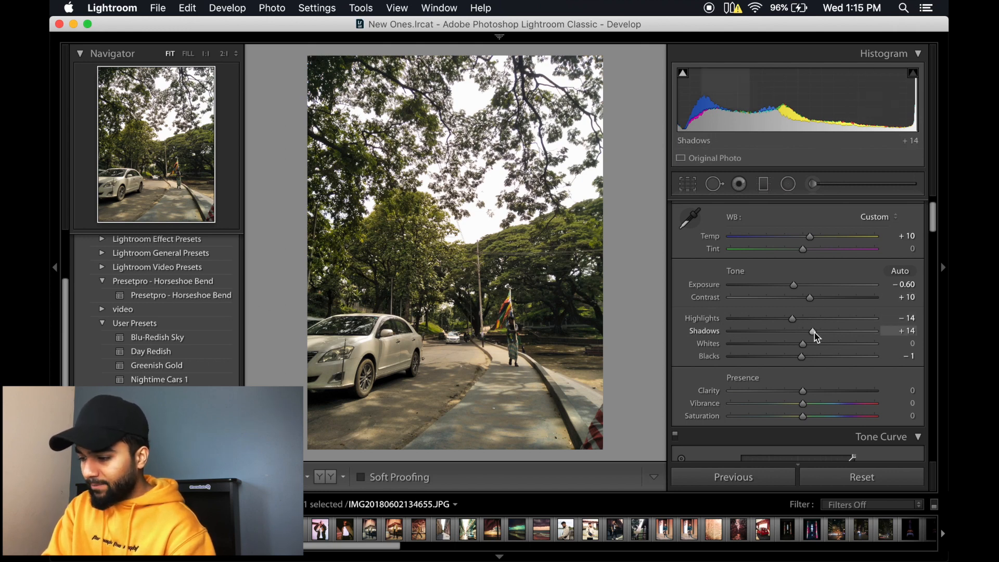
drag(814, 333, 788, 365)
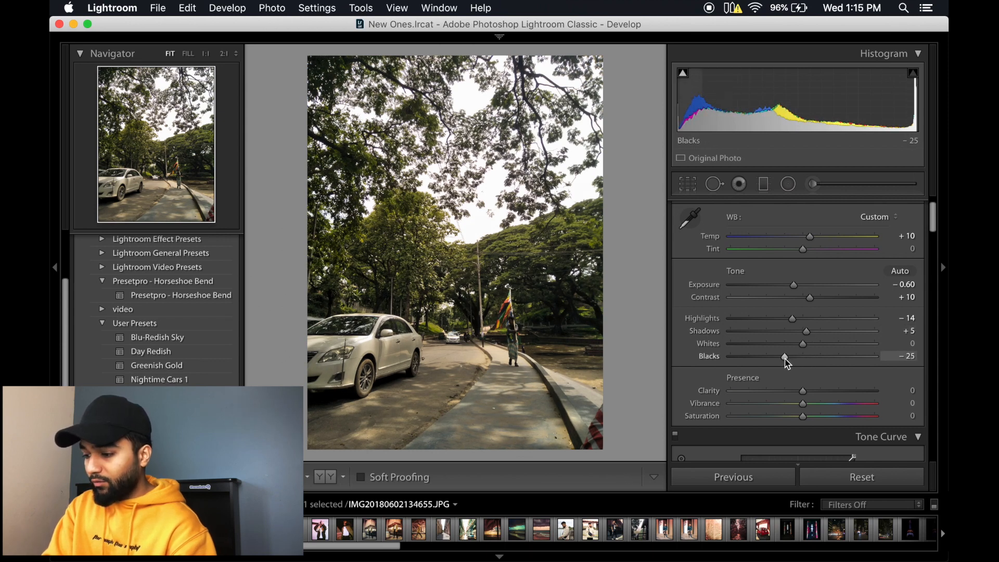
scroll(807, 354, down, 2)
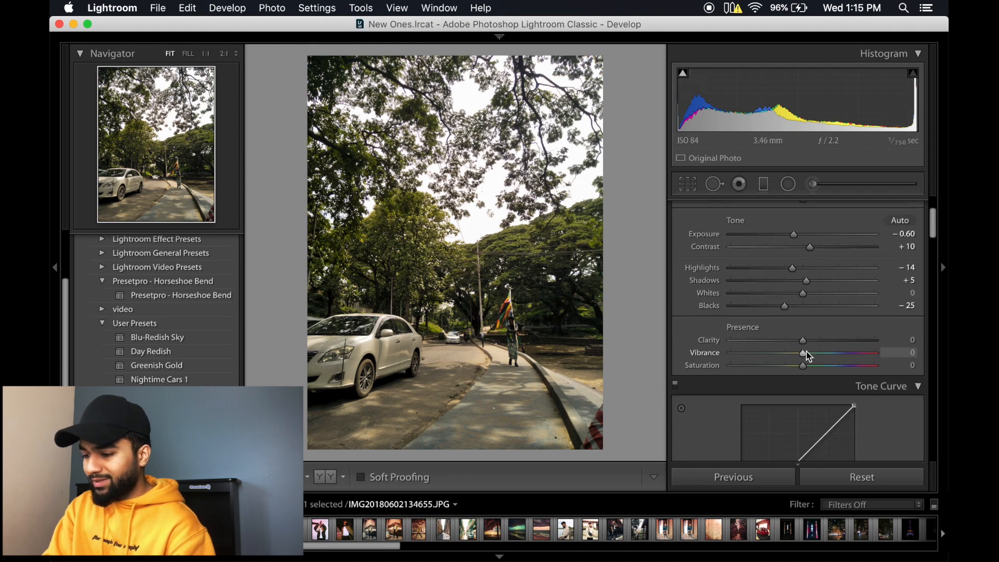
scroll(805, 336, down, 1)
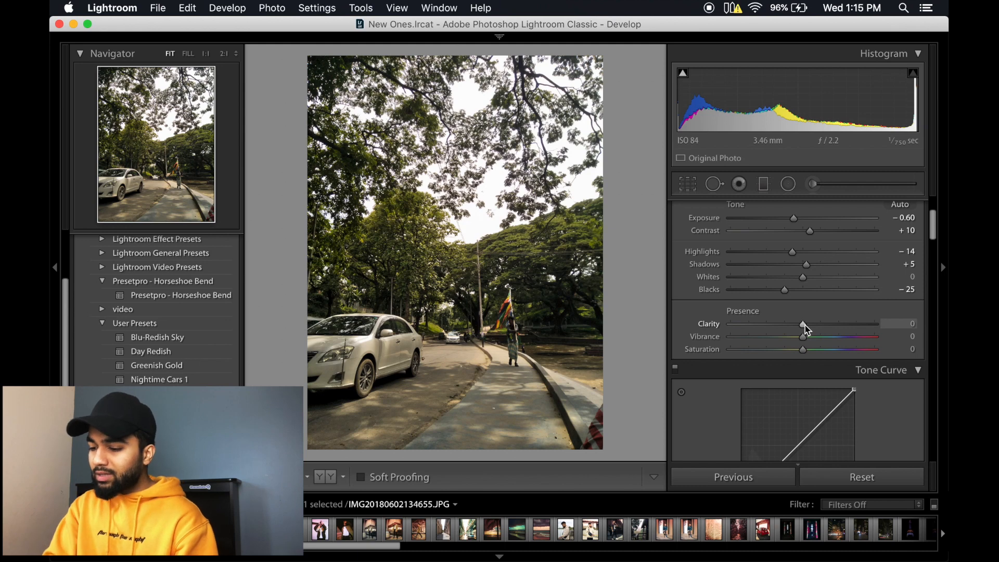
click(763, 185)
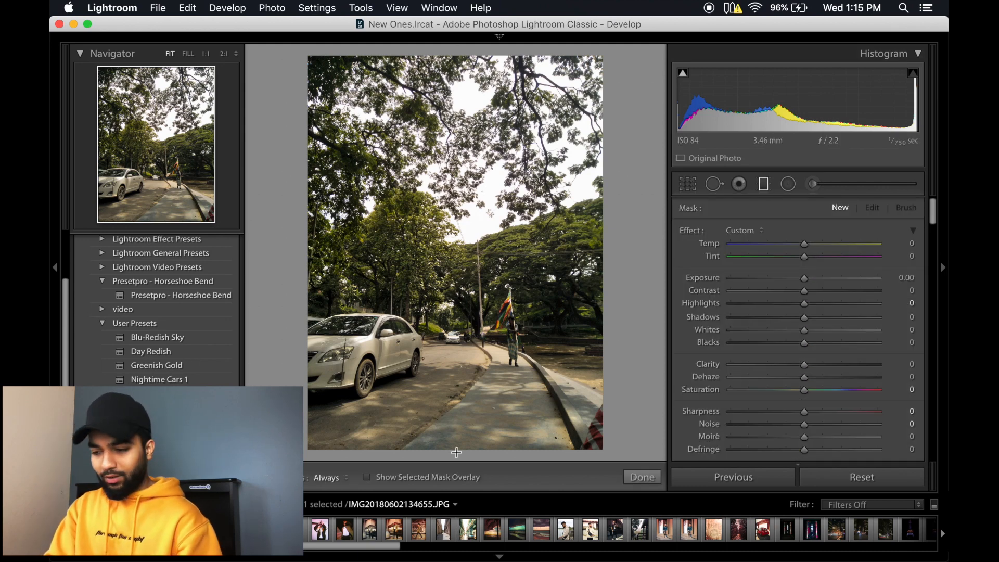
drag(440, 438, 414, 317)
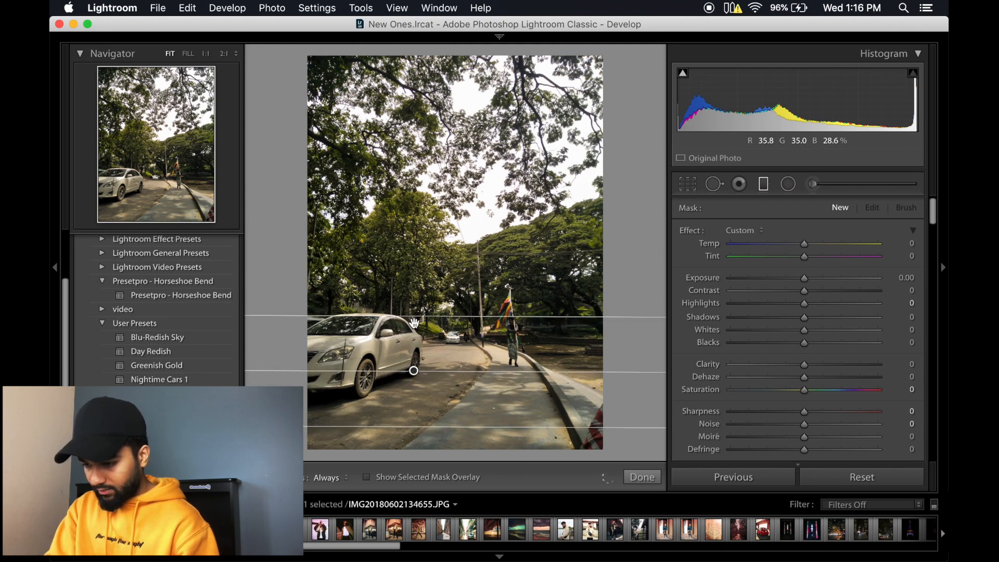
drag(415, 374, 414, 384)
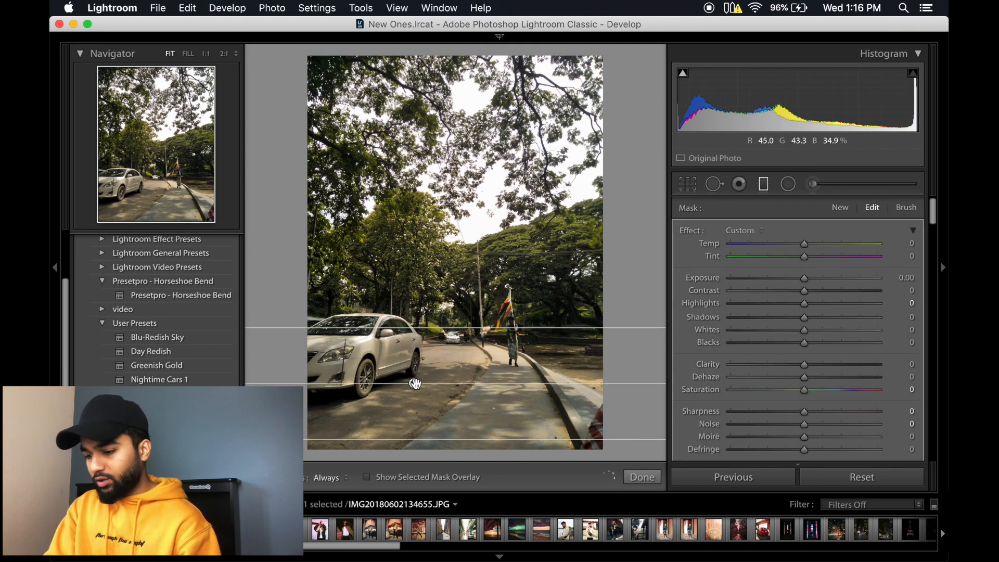
right_click(415, 384)
click(437, 404)
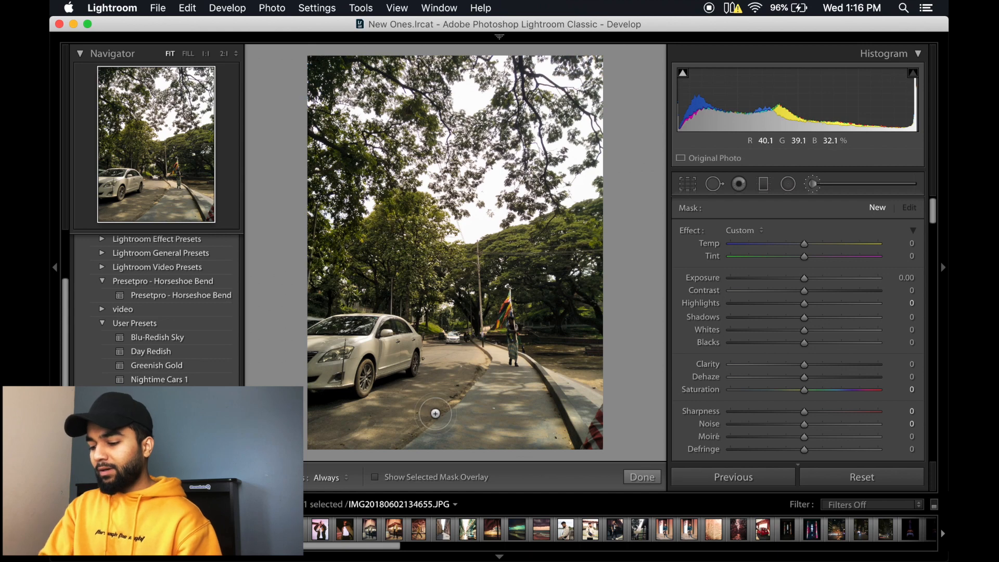
Step: Paint an adjustment brush mask over the road and footpath with the mask overlay shown
key(o)
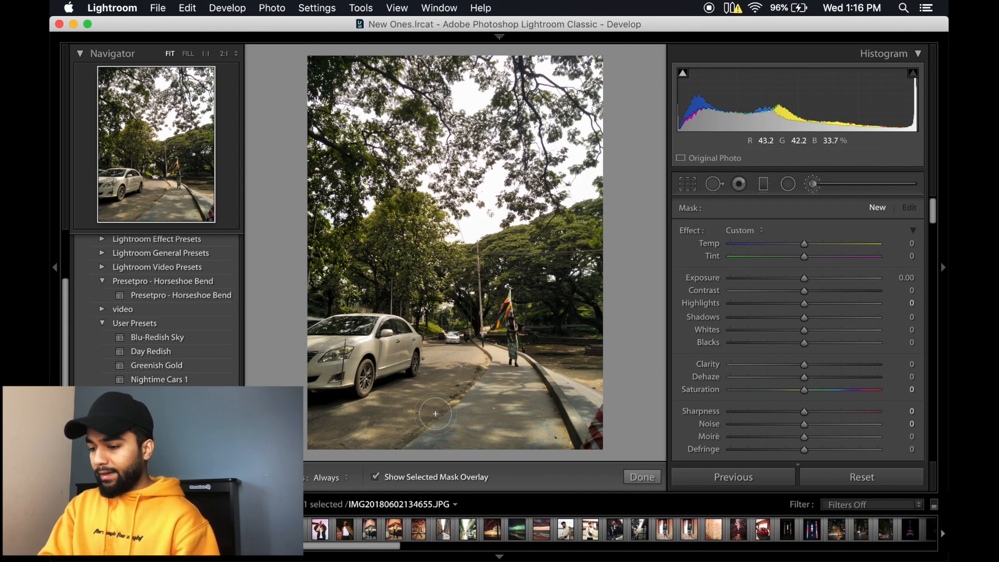
key(h)
mouse_move(435, 413)
mouse_down()
mouse_move(457, 390)
mouse_move(375, 434)
mouse_move(418, 409)
mouse_move(382, 410)
mouse_move(411, 395)
mouse_move(319, 453)
mouse_move(353, 426)
mouse_move(320, 429)
mouse_move(456, 394)
mouse_move(458, 382)
mouse_move(444, 381)
mouse_move(451, 371)
mouse_move(438, 390)
mouse_move(441, 366)
mouse_move(475, 370)
mouse_move(511, 394)
mouse_move(461, 459)
mouse_move(404, 457)
mouse_move(488, 443)
mouse_move(551, 408)
mouse_move(550, 428)
mouse_move(571, 405)
mouse_move(549, 443)
mouse_move(559, 426)
mouse_up()
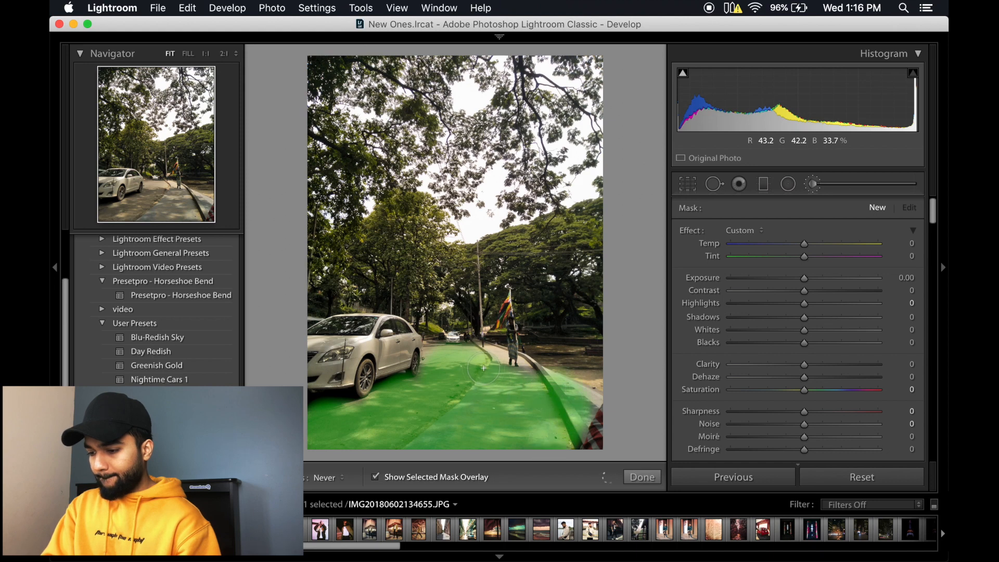
drag(484, 368, 477, 355)
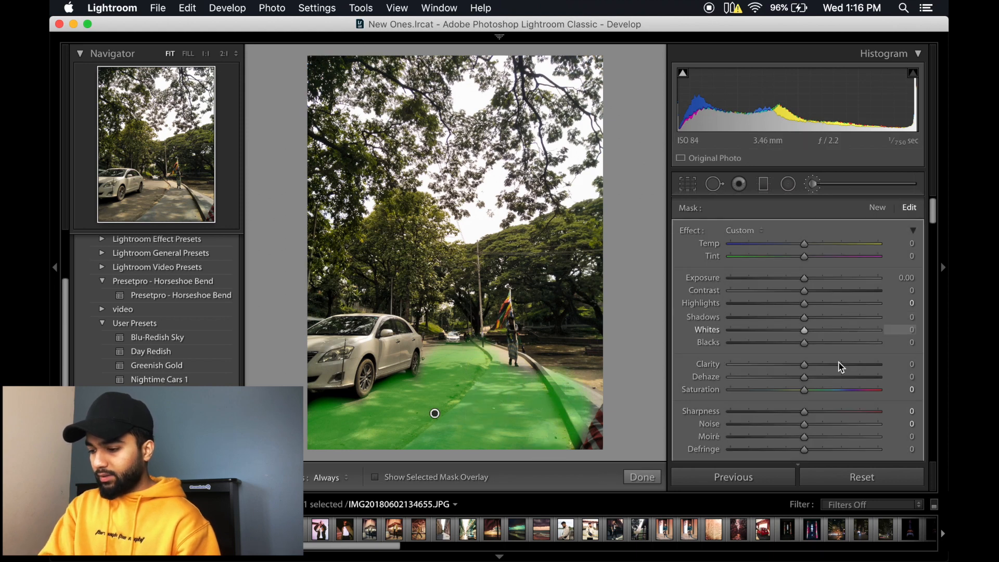
Step: Set the brushed road area's exposure to −0.70, clarity to 24 and shadows to about −48, and finish the brush
drag(805, 280, 797, 284)
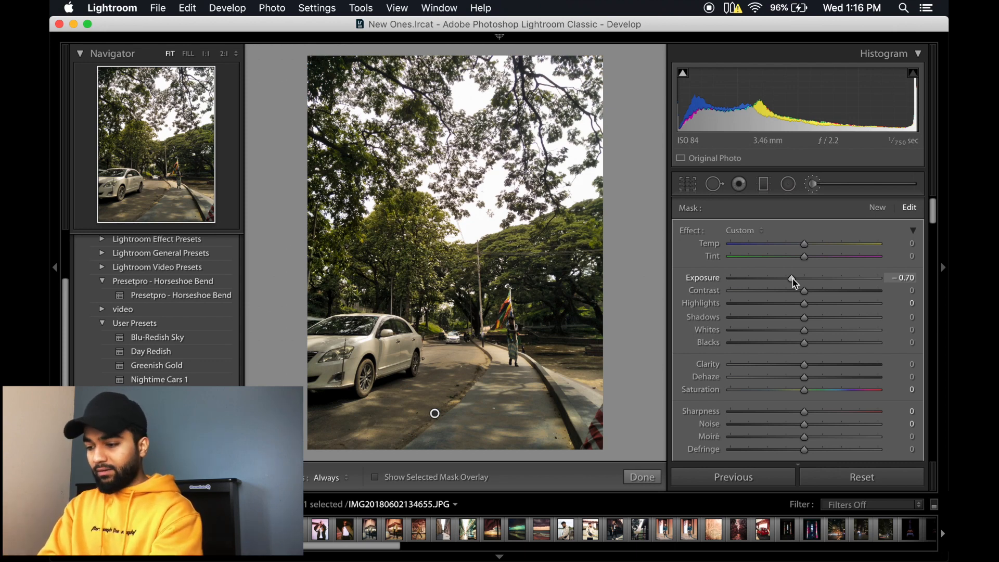
scroll(804, 377, down, 1)
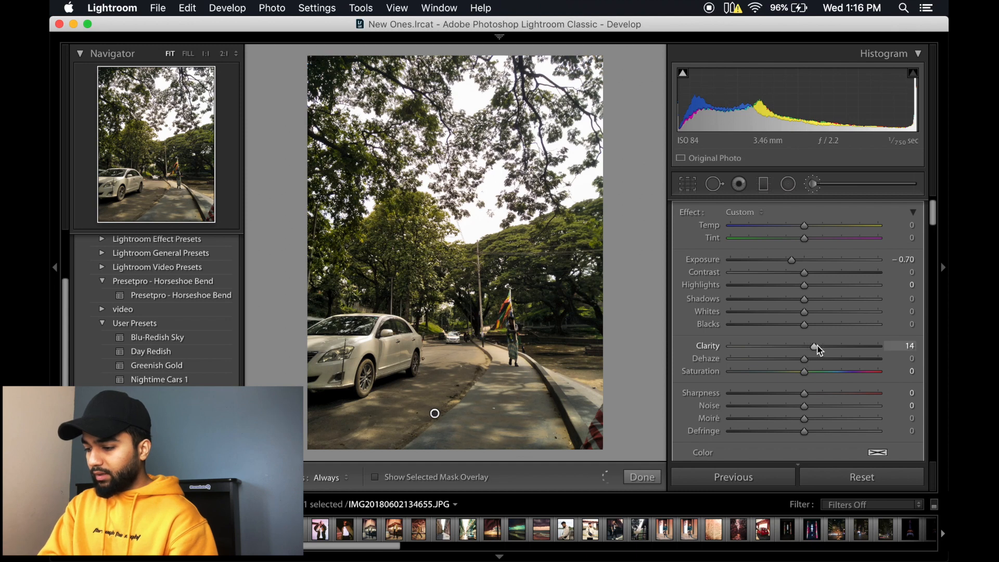
drag(828, 351, 837, 350)
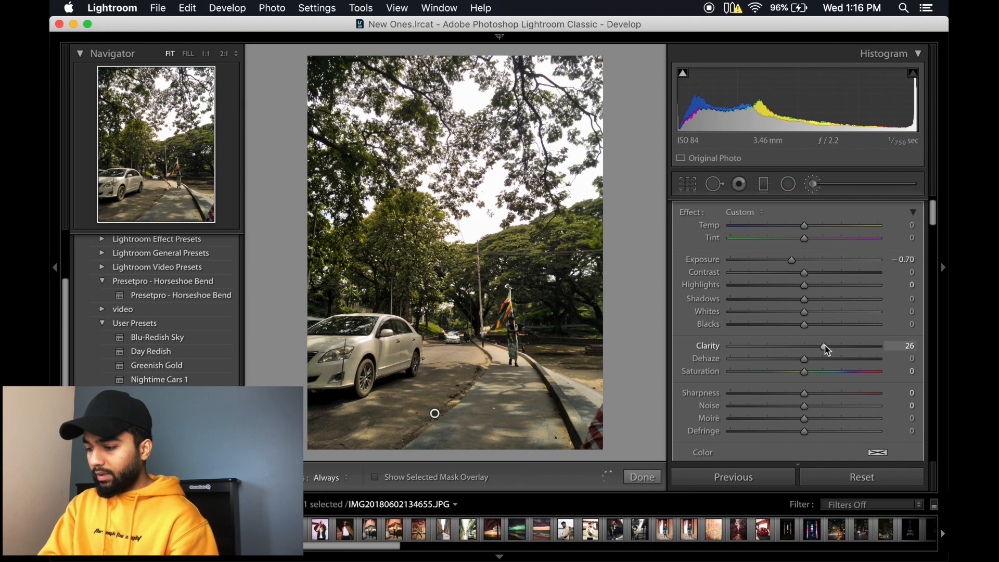
drag(804, 300, 776, 306)
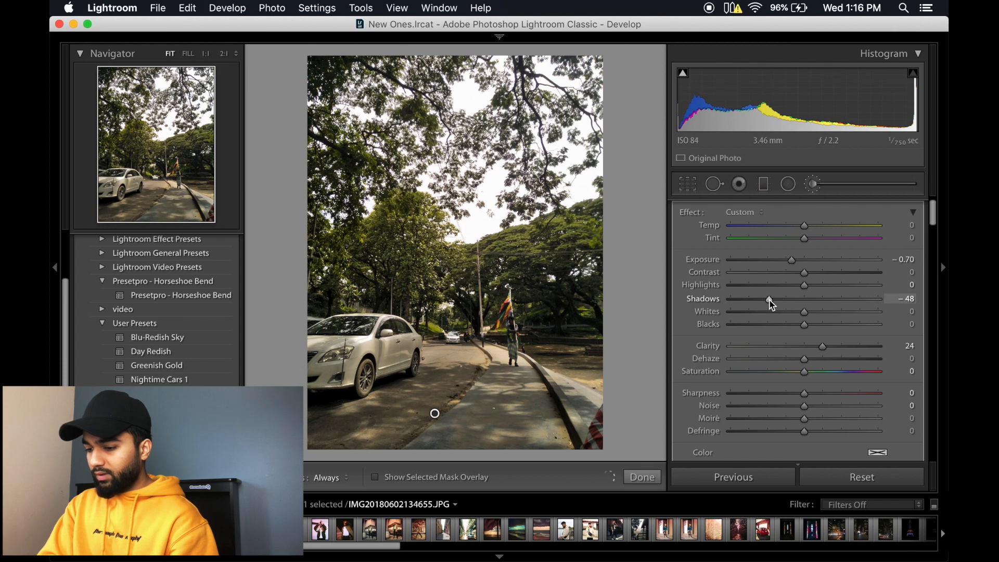
click(643, 477)
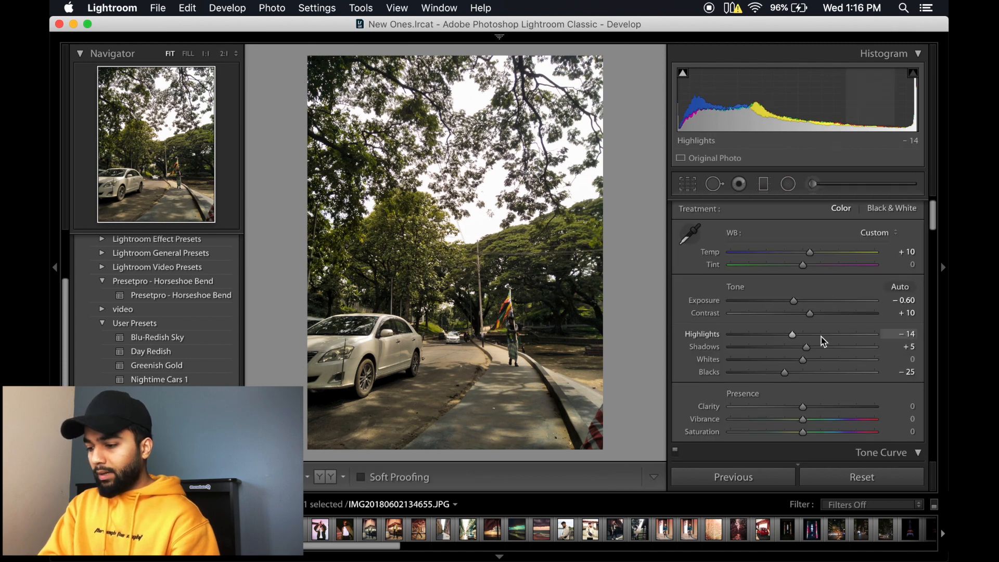
Step: Pull the middle of the RGB tone curve slightly down, set green luminance to −100, and check the road photo in full screen
scroll(823, 341, down, 6)
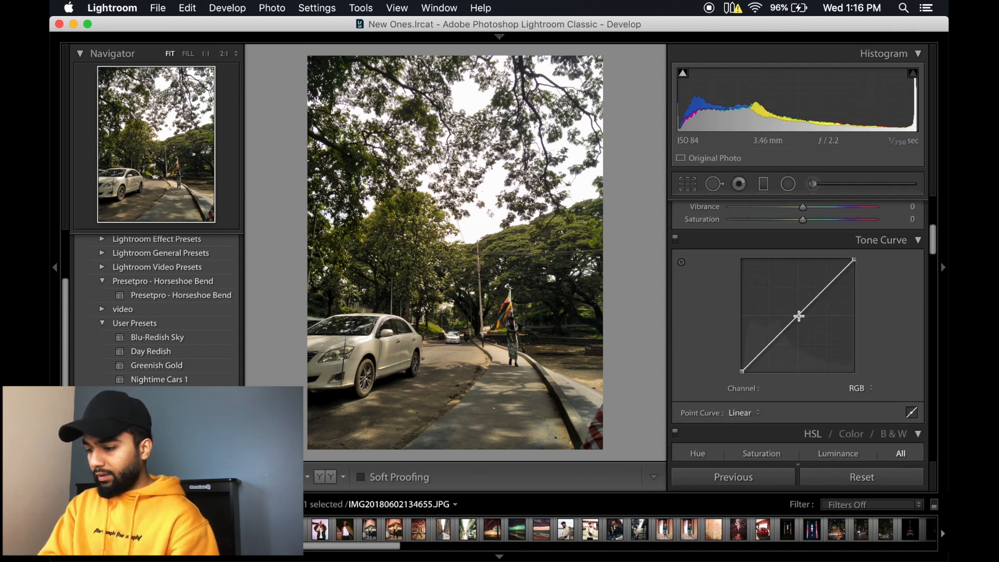
mouse_move(799, 316)
mouse_down()
mouse_move(799, 306)
mouse_move(801, 322)
mouse_up()
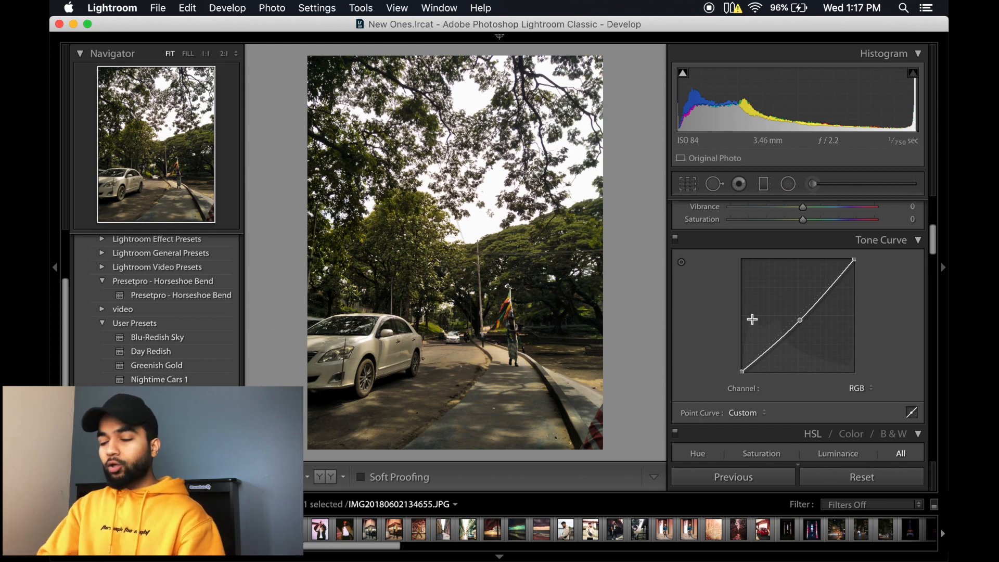
scroll(752, 320, down, 10)
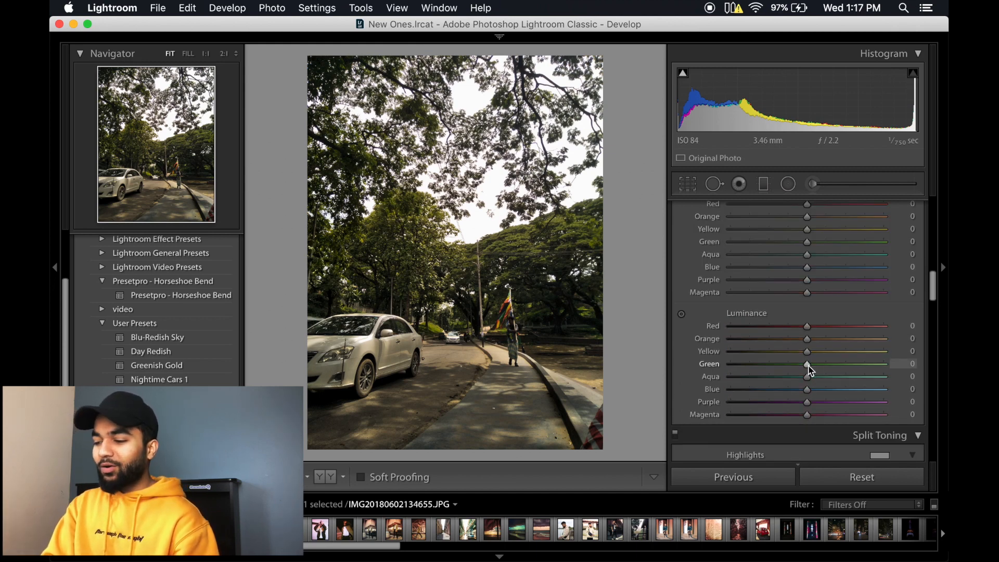
drag(808, 367, 700, 365)
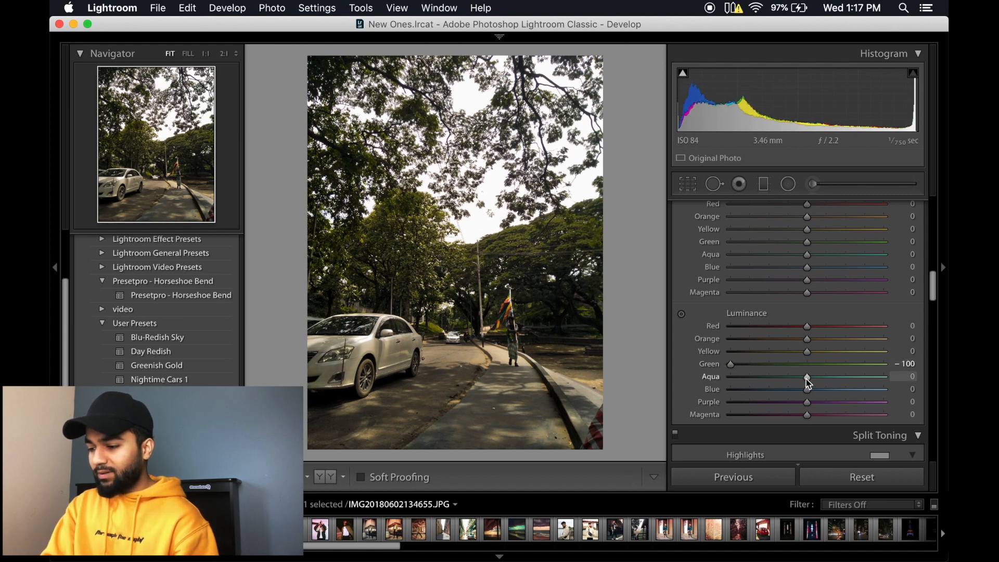
key(f)
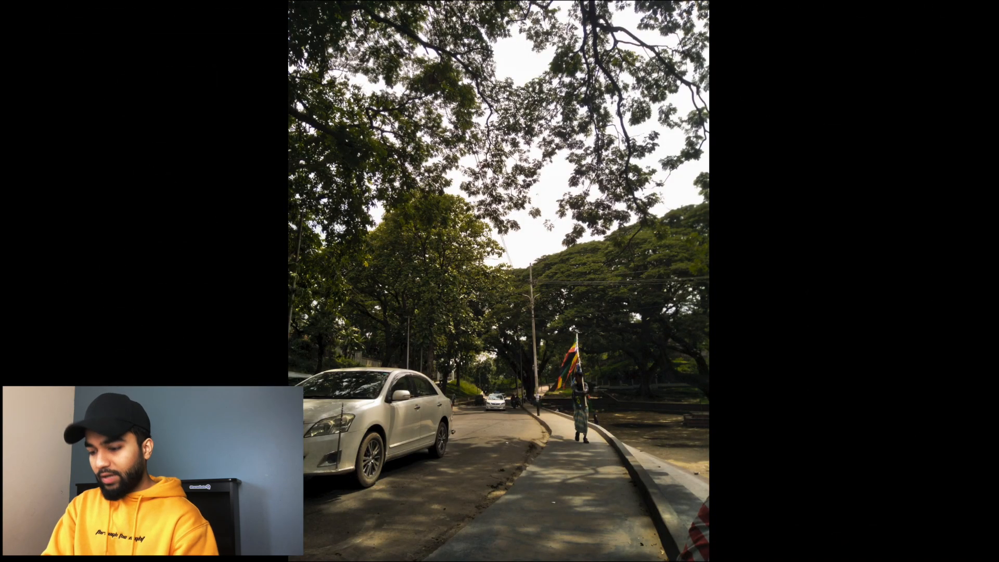
key(f)
Step: Split-tone the road photo's highlights with hue 50 and saturation 45, and set the sharpening amount to 5
scroll(727, 299, down, 5)
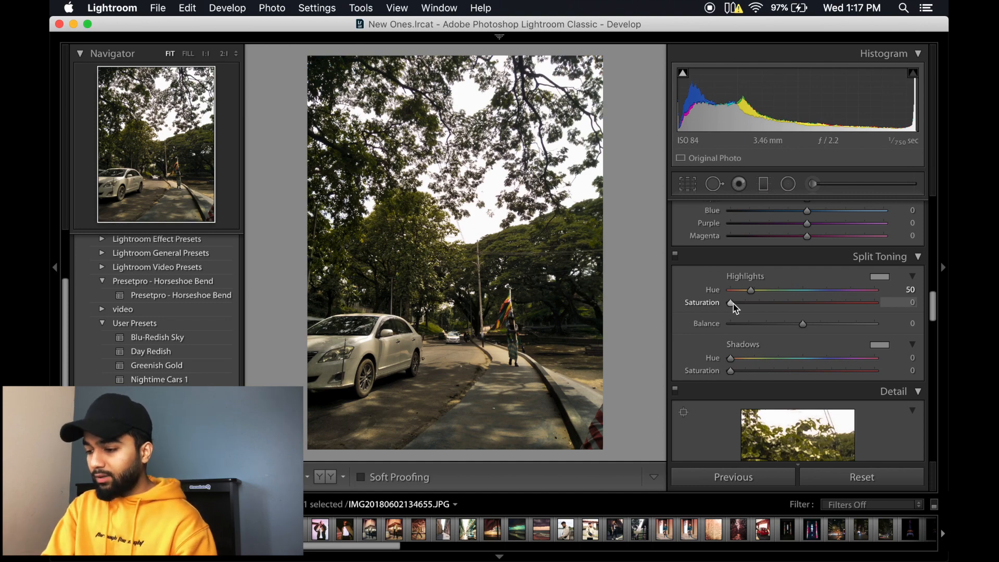
drag(734, 304, 802, 309)
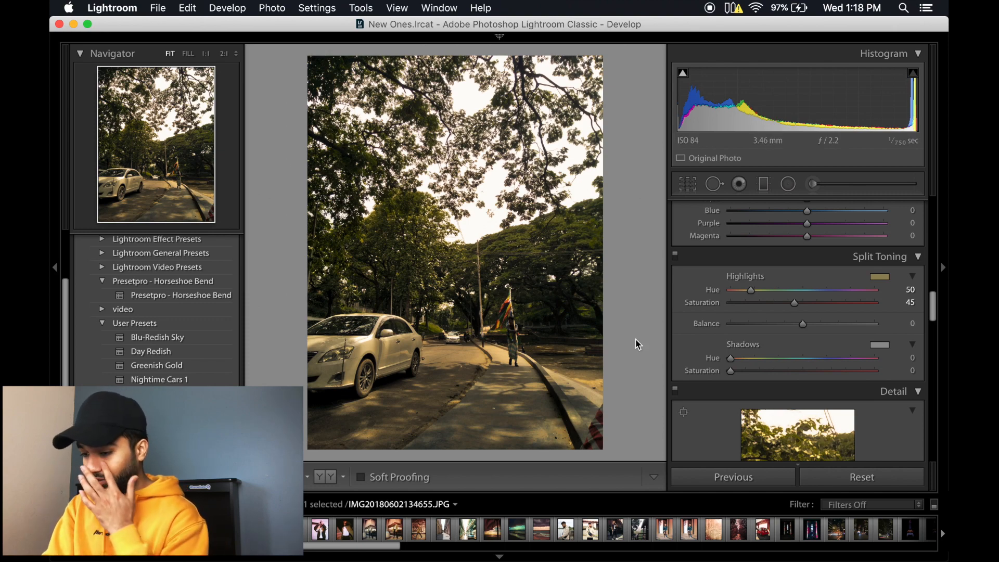
scroll(727, 368, down, 8)
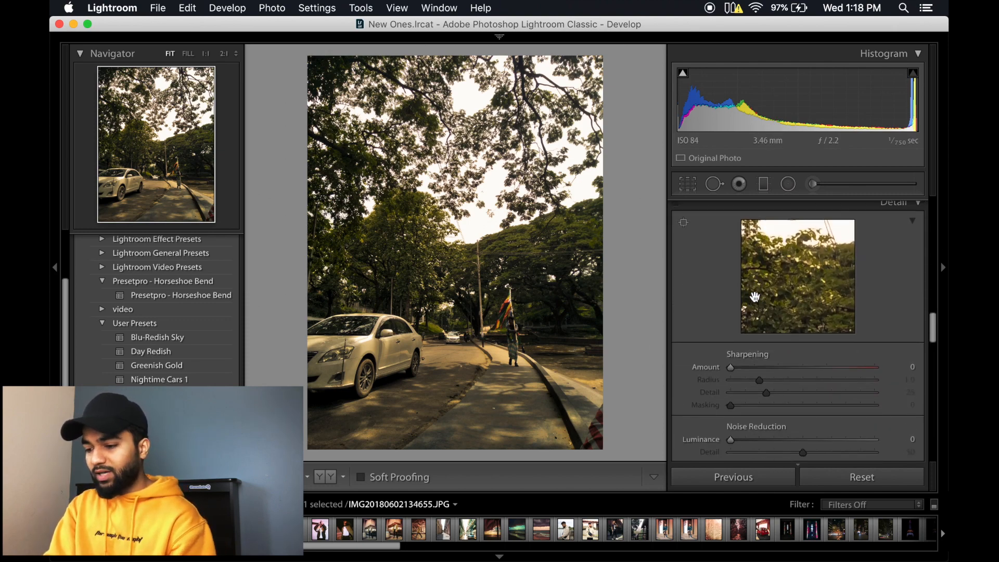
scroll(756, 297, down, 3)
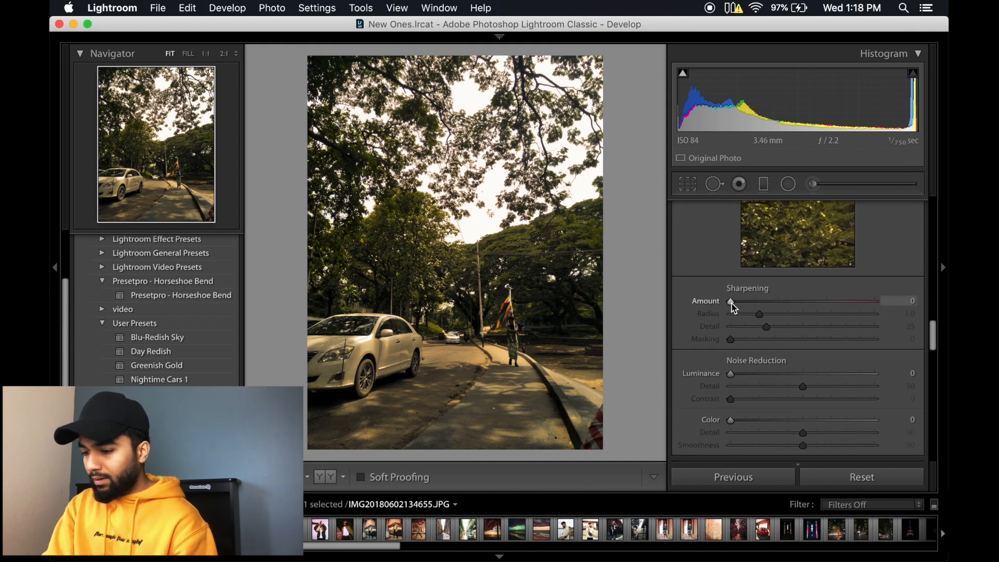
drag(733, 305, 740, 305)
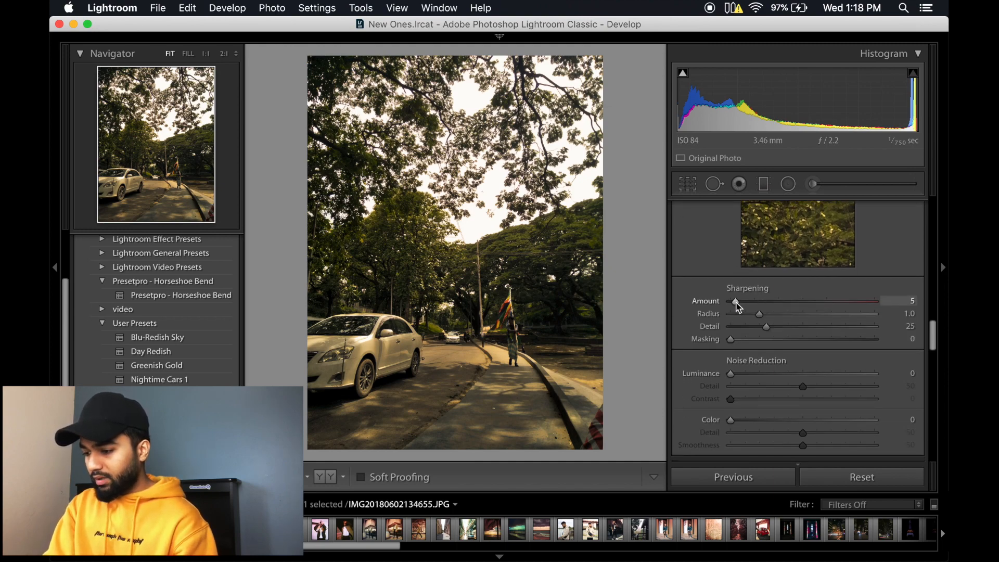
Step: Add a slight dark post-crop vignette to the road photo with the Highlight Priority style
scroll(739, 307, down, 10)
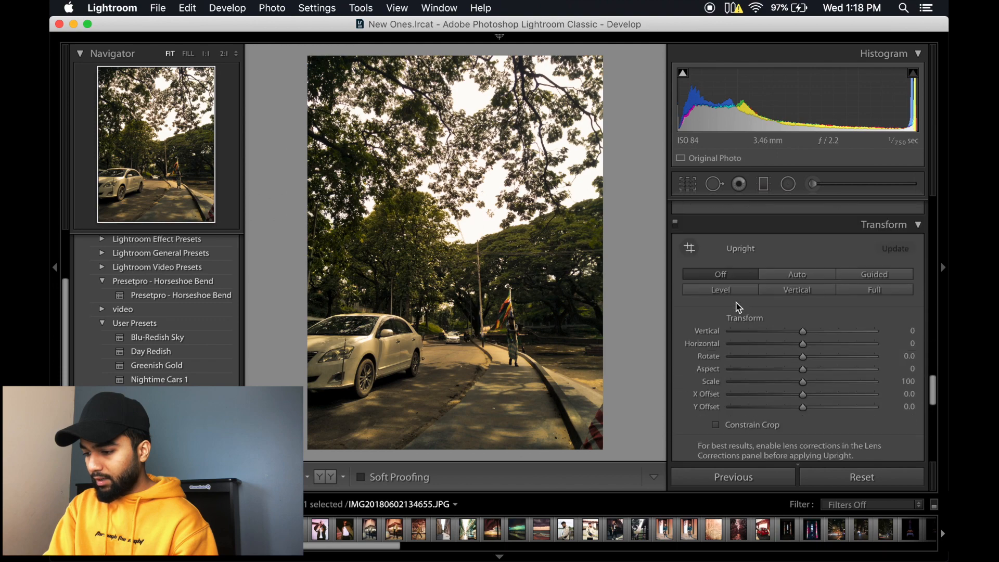
scroll(739, 307, down, 5)
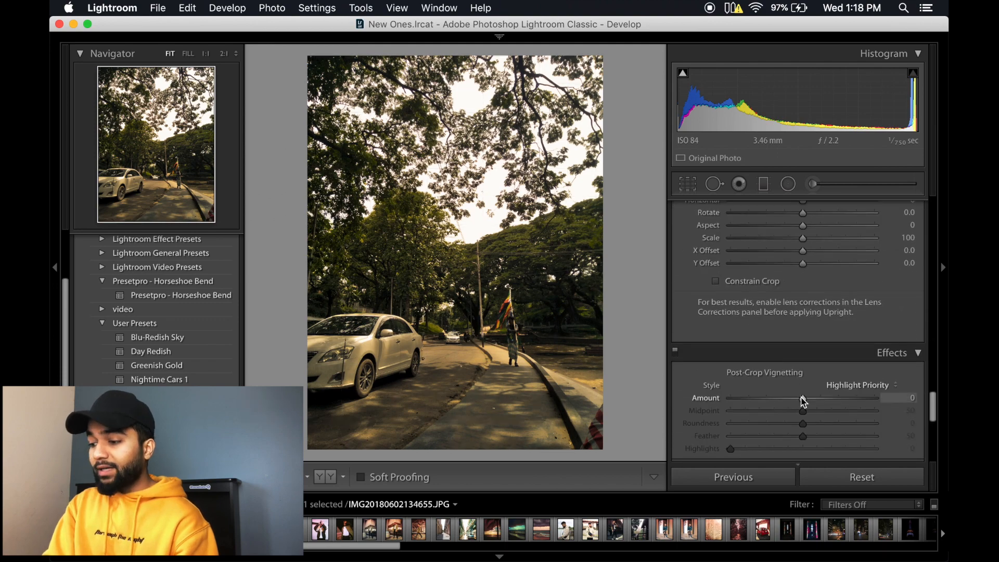
drag(804, 402, 789, 401)
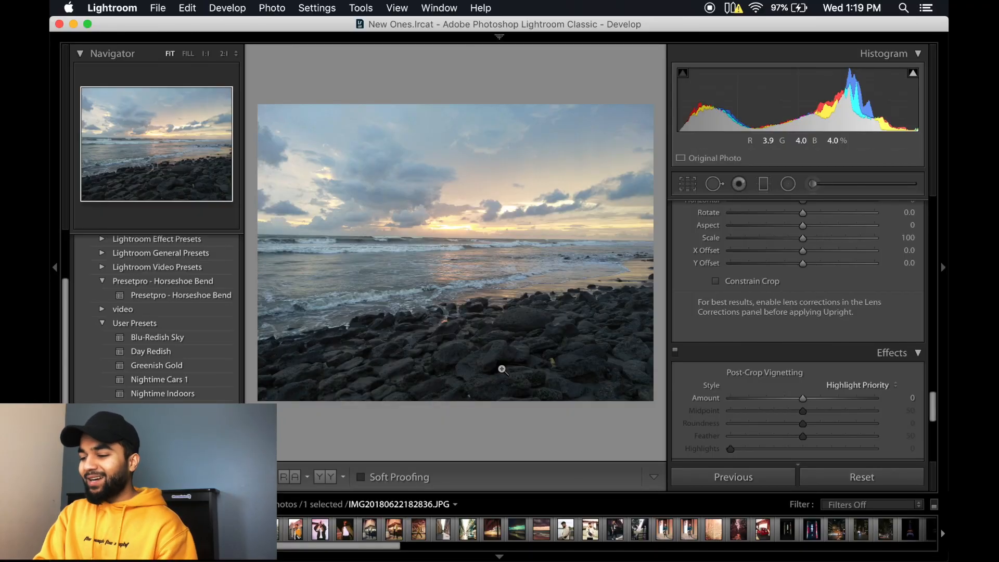
Step: View the beach sunset photo in full screen and apply the Blu-Redish Sky user preset to it
click(439, 8)
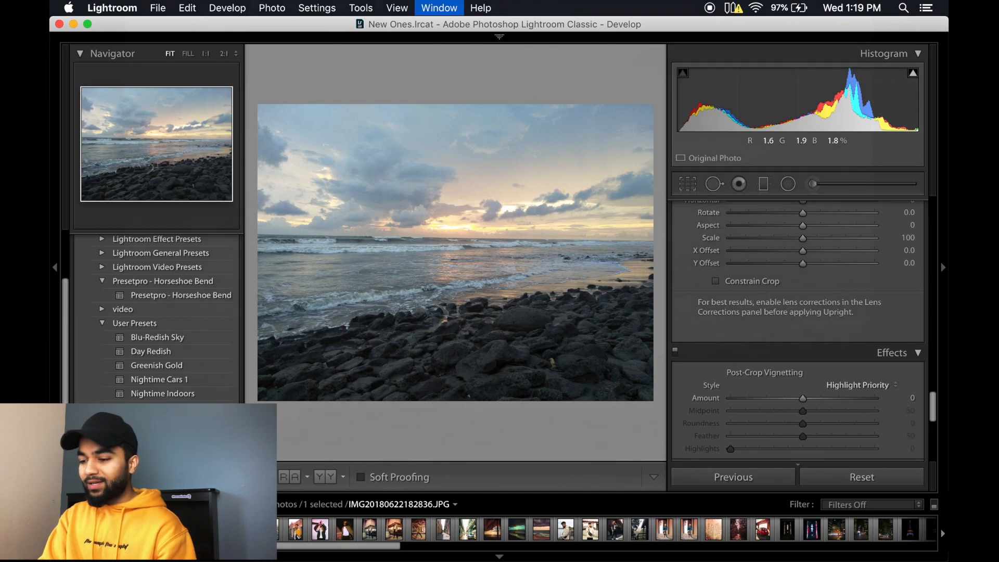
key(f)
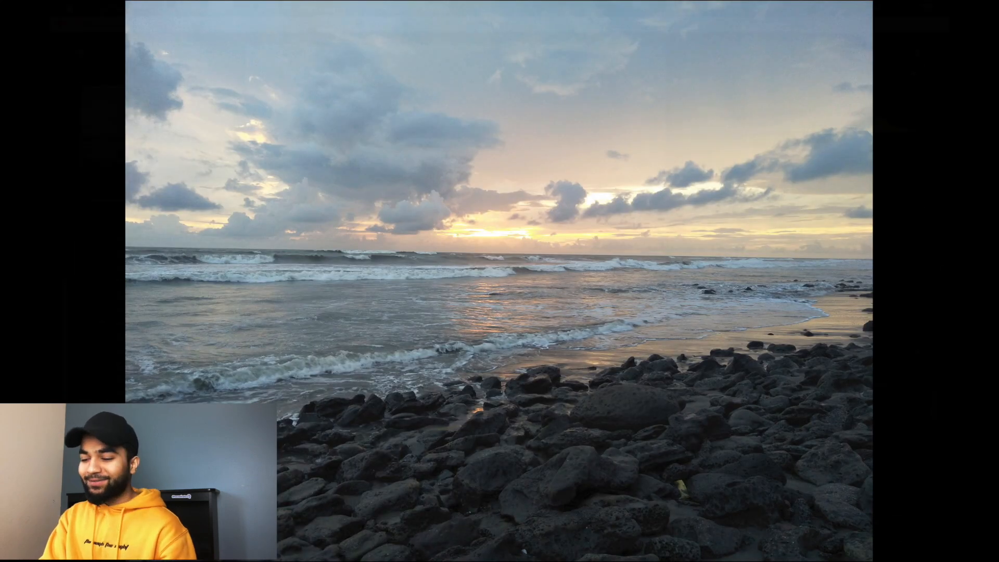
key(f)
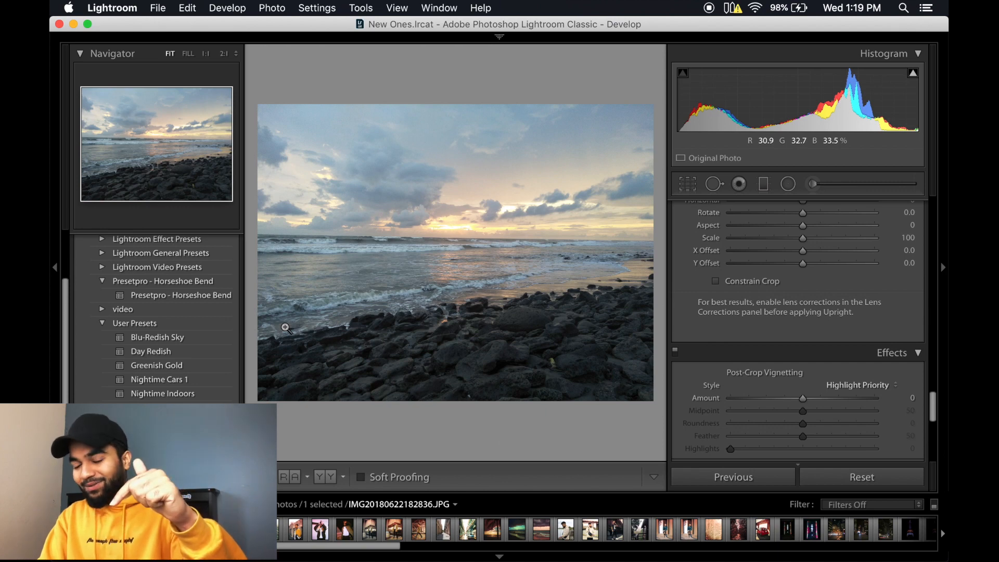
click(190, 339)
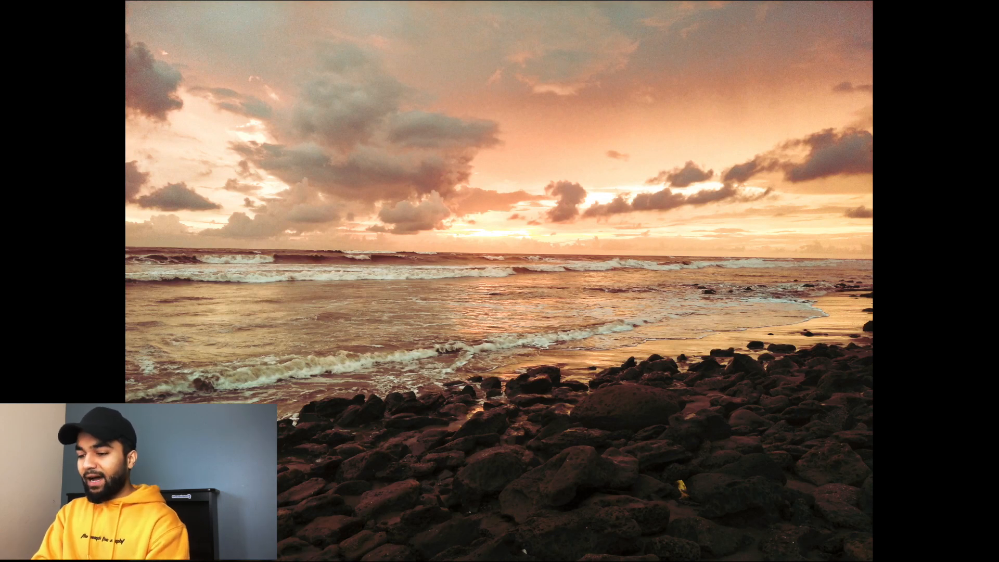
key(f)
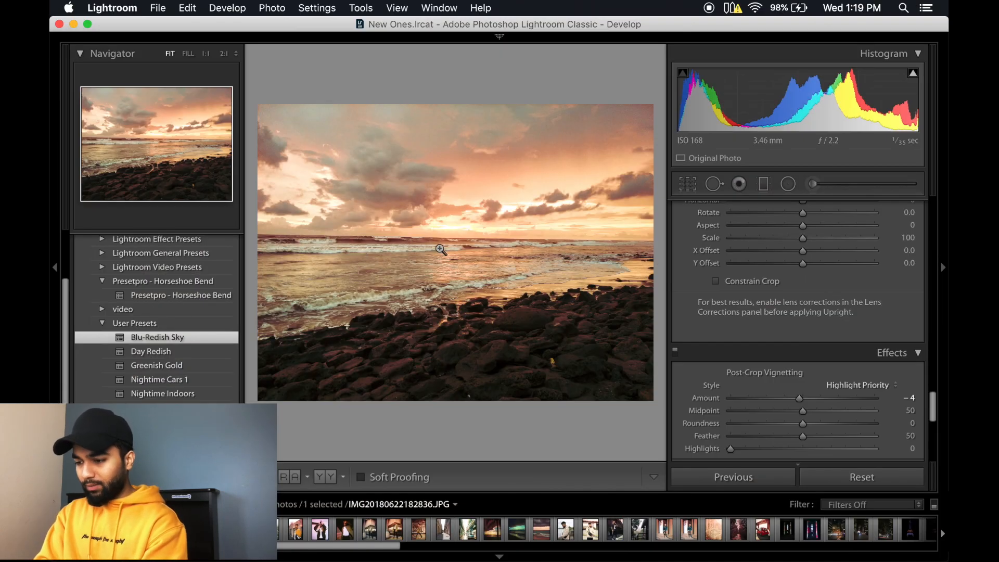
Step: Move the beach photo's existing graduated filter slightly up so that its centre sits on the horizon
scroll(736, 318, up, 15)
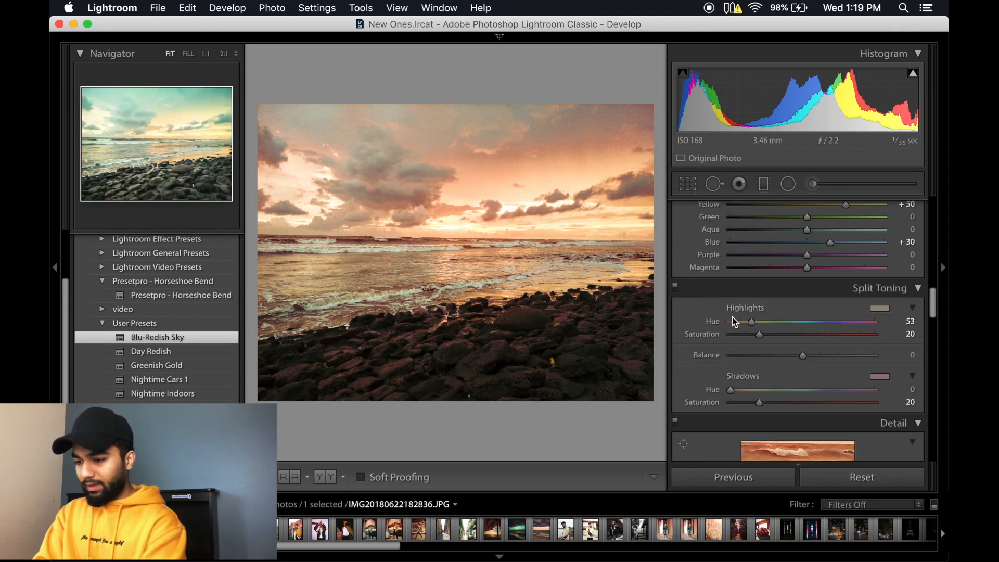
scroll(735, 322, up, 10)
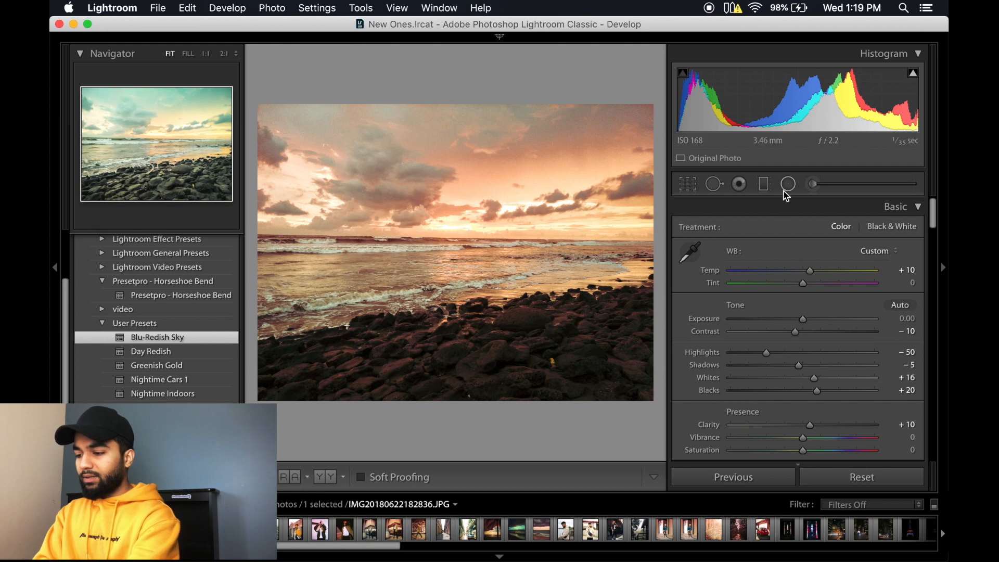
click(763, 184)
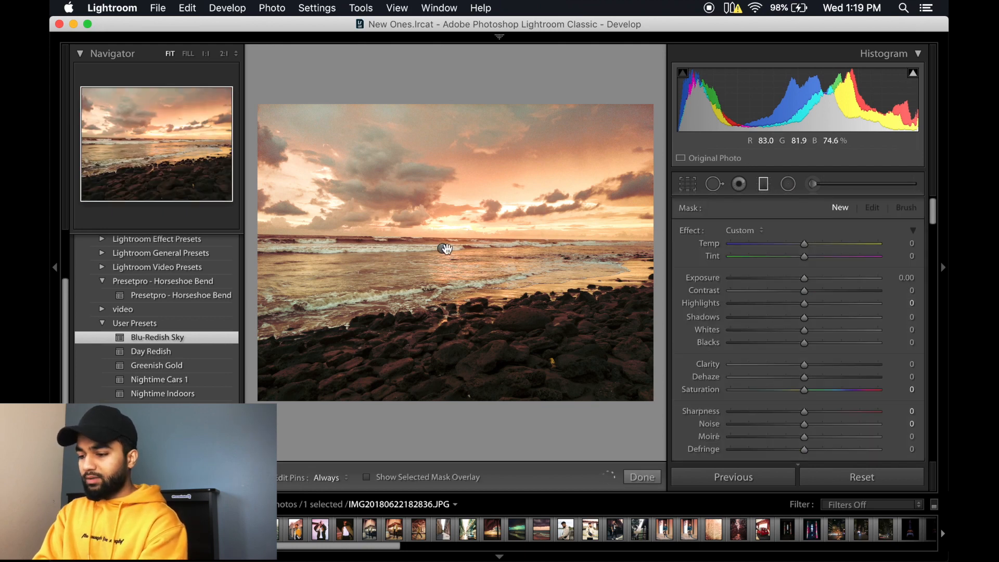
click(445, 249)
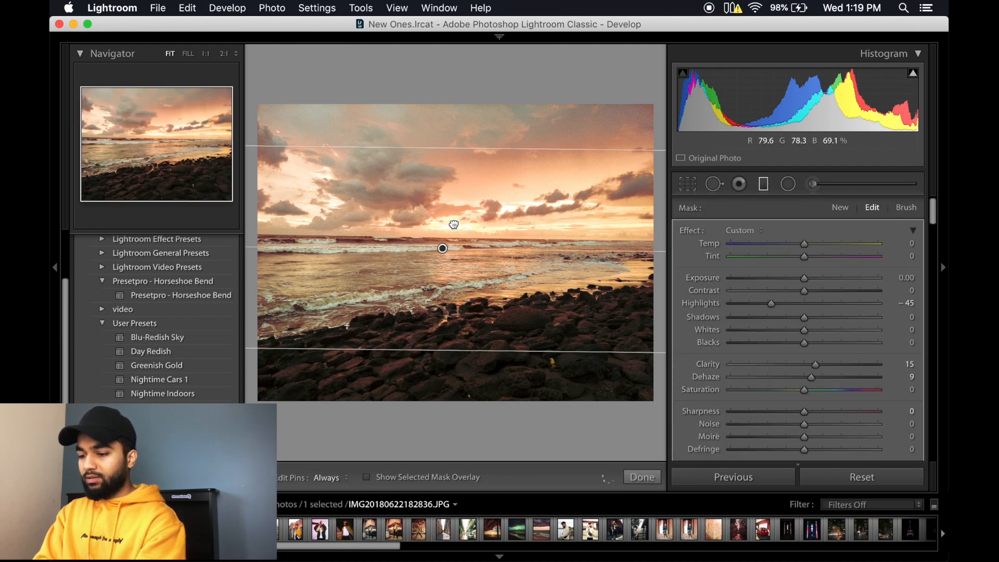
drag(453, 224, 446, 239)
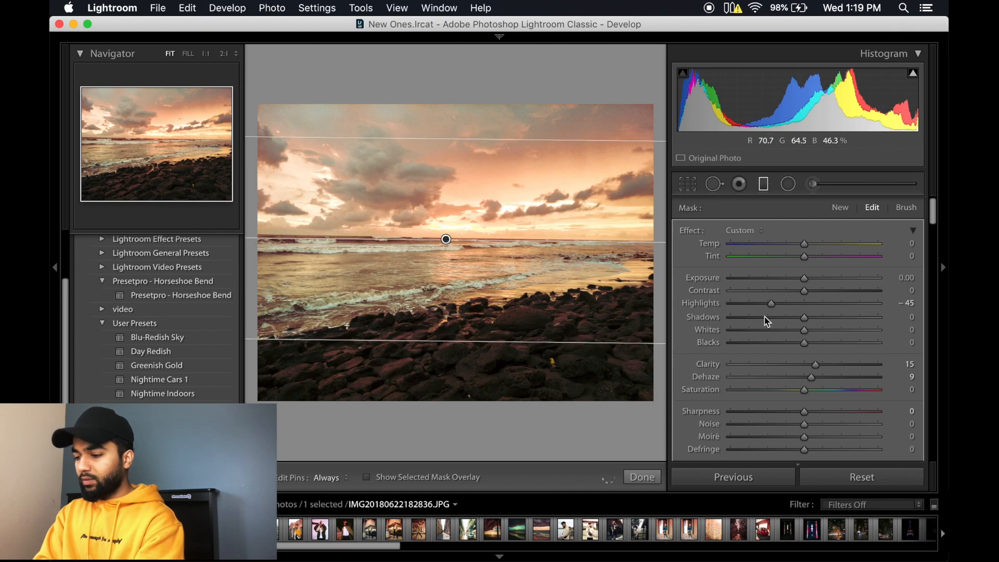
Step: Set the beach photo's graduated filter to shadows -78 and exposure -0.24, and finish editing the mask
drag(792, 322, 748, 319)
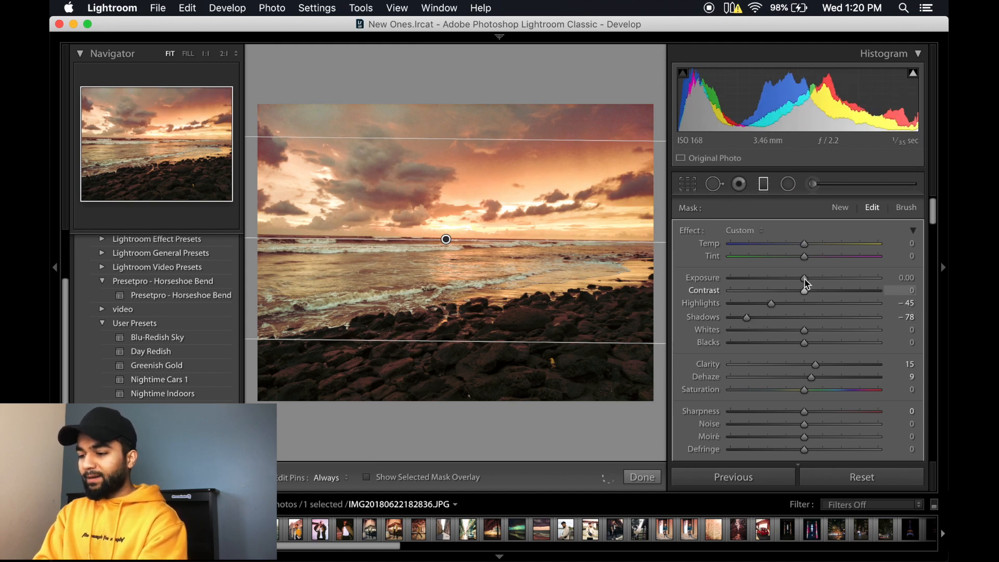
drag(805, 282, 802, 282)
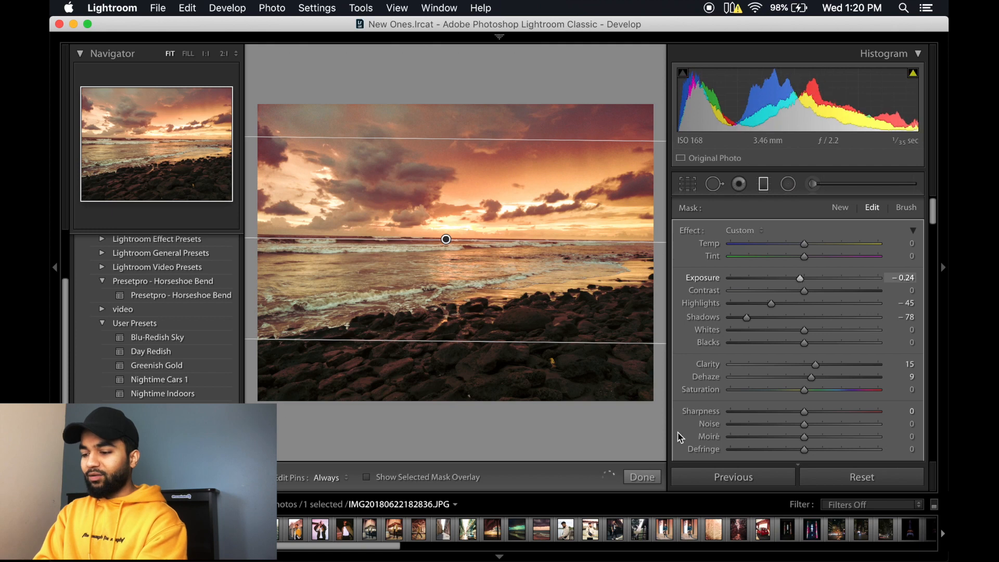
click(643, 477)
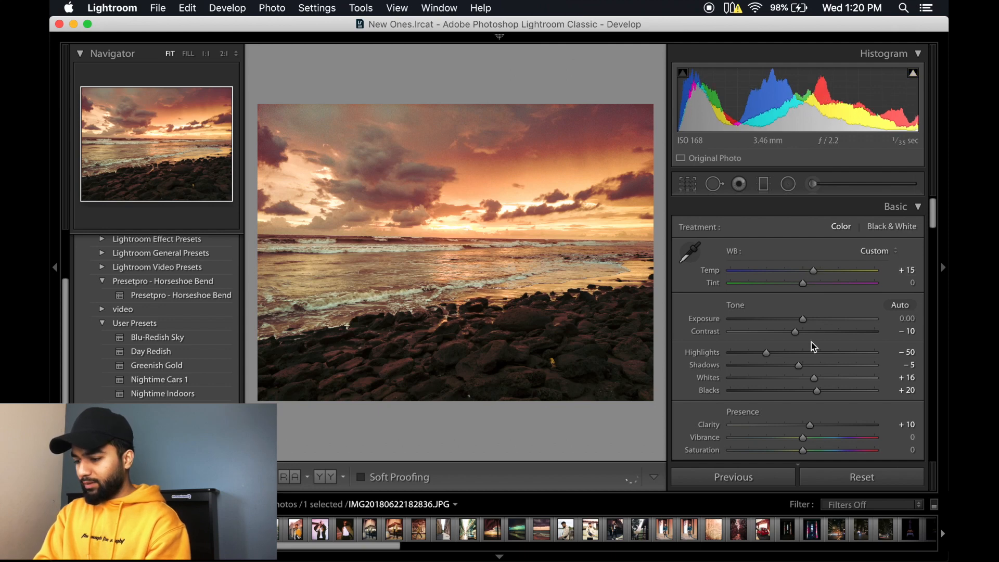
Step: Lower the shadow point of the beach photo's tone curve in the RGB channel to darken the shadows
scroll(810, 341, down, 5)
scroll(752, 316, down, 2)
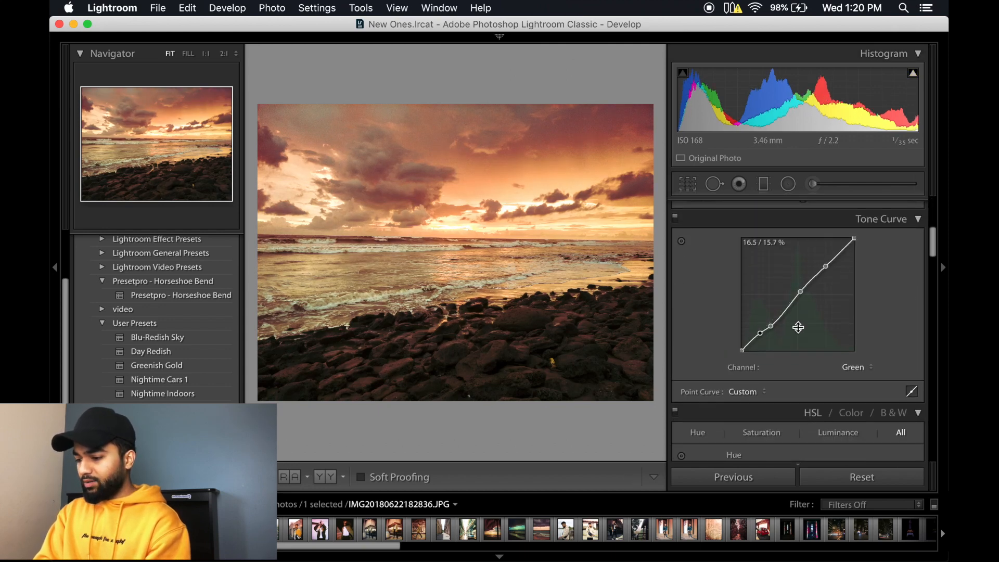
click(863, 366)
click(848, 345)
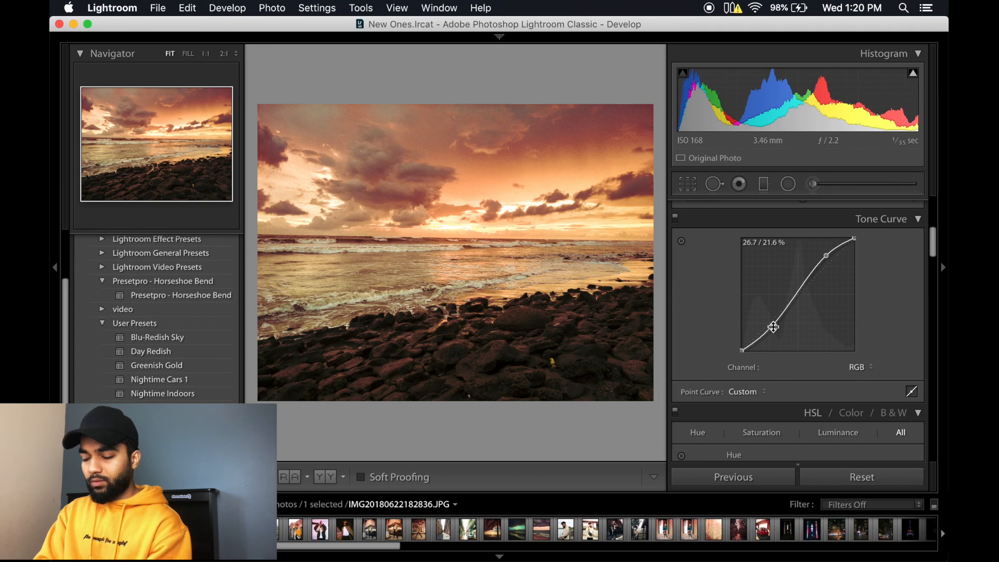
drag(773, 327, 773, 335)
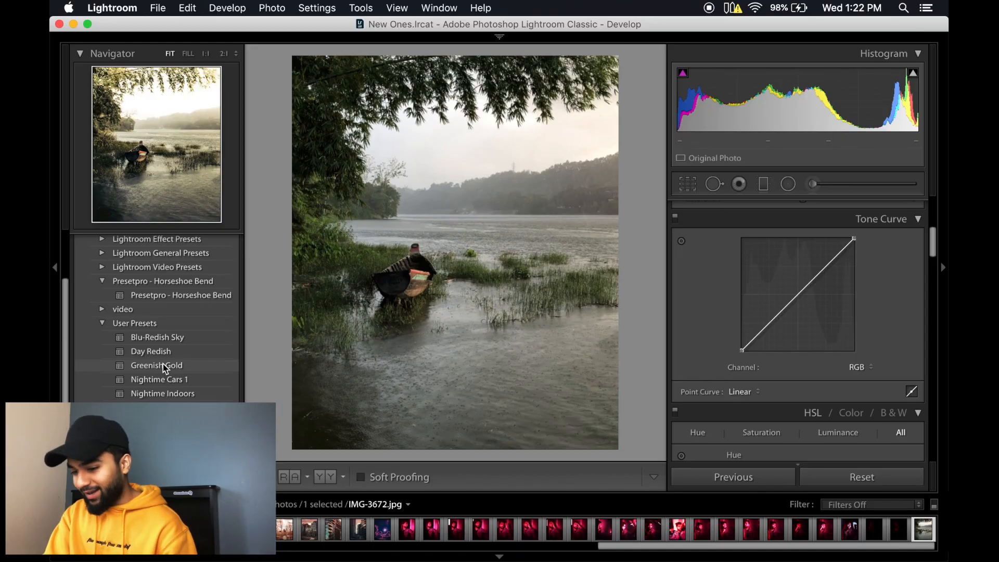
Step: Apply the Greenish Gold user preset to the boat photo, then lower the RGB curve's shadow point and lift its black point
click(165, 367)
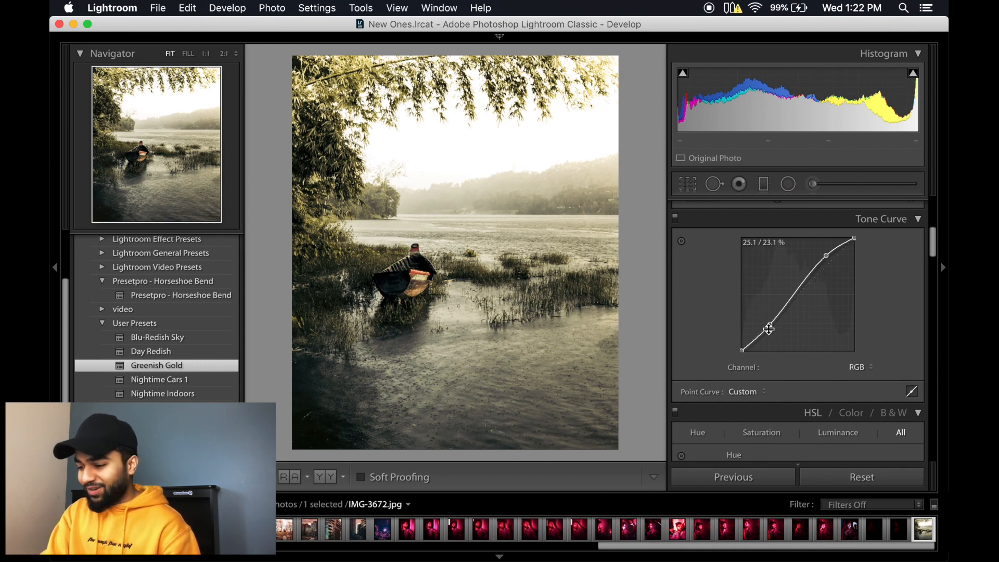
drag(771, 328, 773, 334)
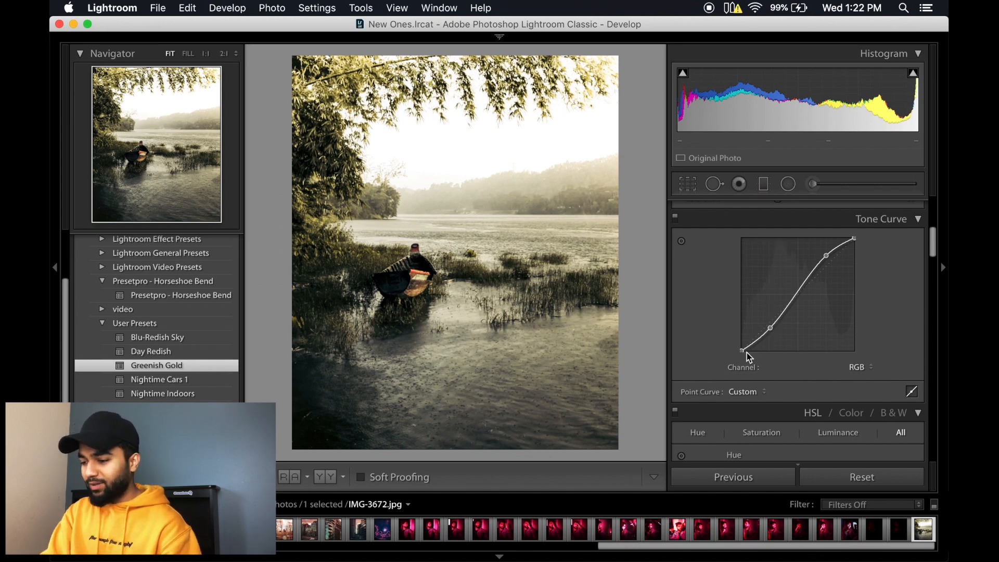
drag(742, 352, 740, 339)
key(f)
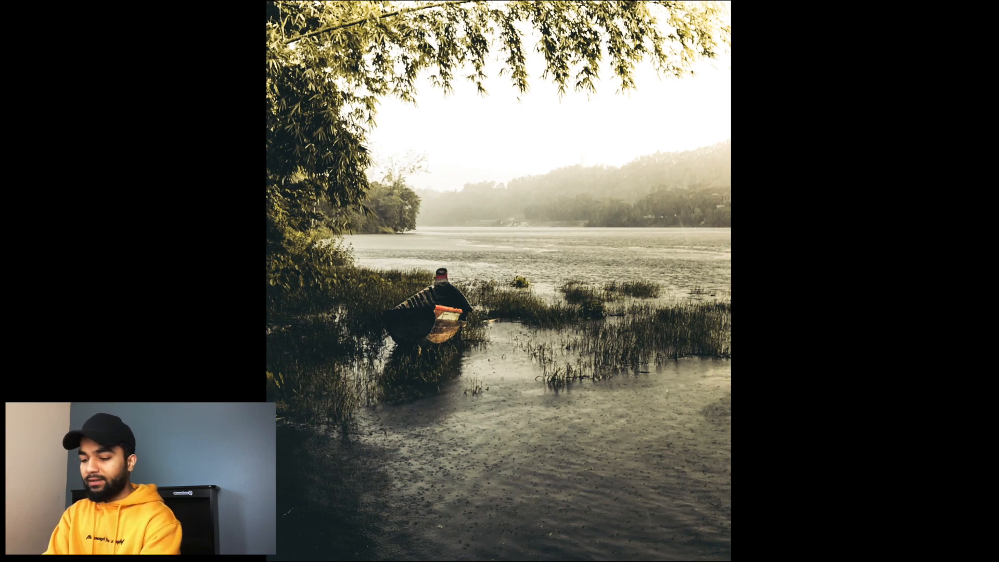
key(f)
Step: Set the boat photo's purple and magenta saturation to -100, and try green at -100 before resetting it to 0
scroll(807, 364, up, 3)
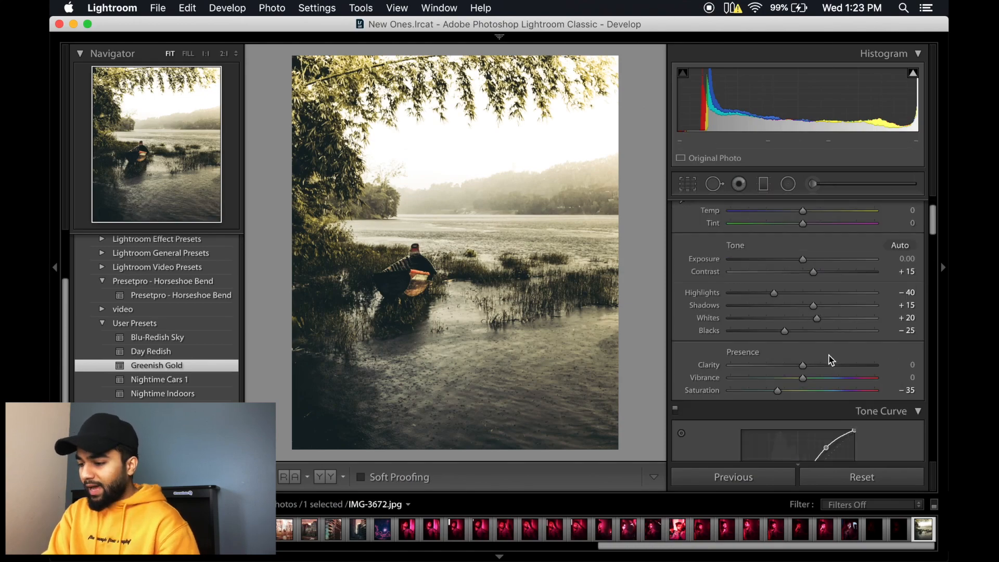
scroll(828, 357, down, 6)
scroll(817, 344, down, 3)
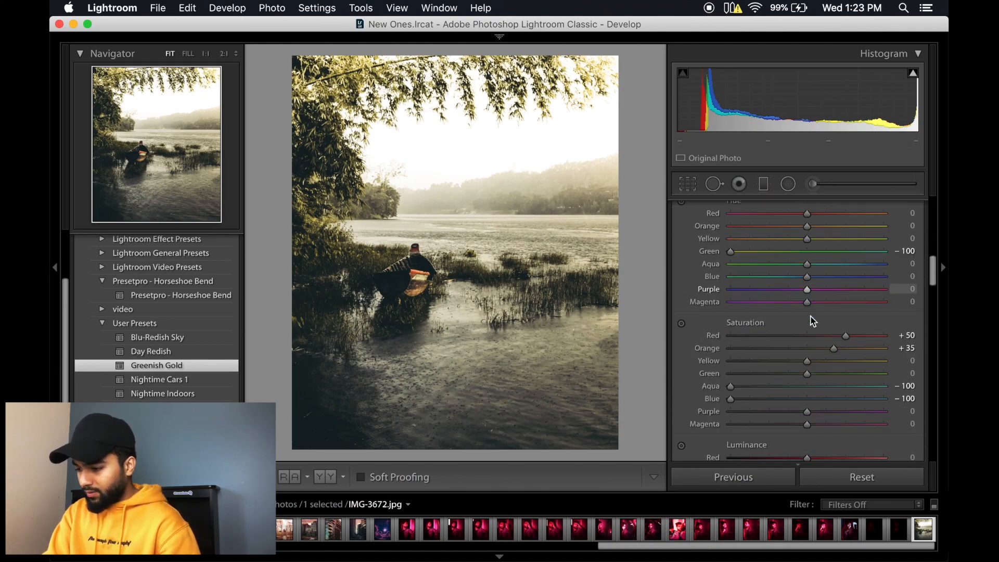
drag(810, 389, 705, 394)
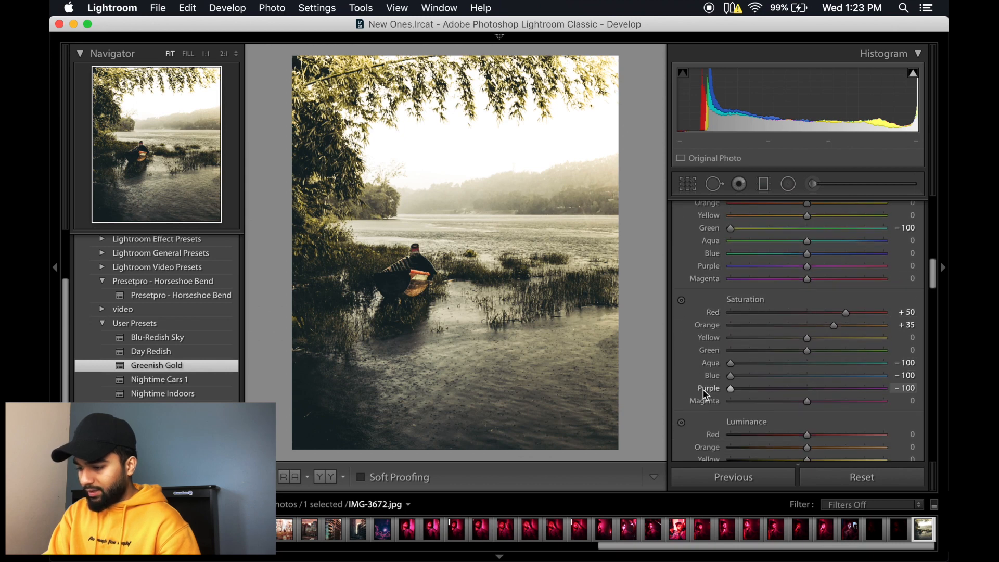
drag(804, 401, 682, 402)
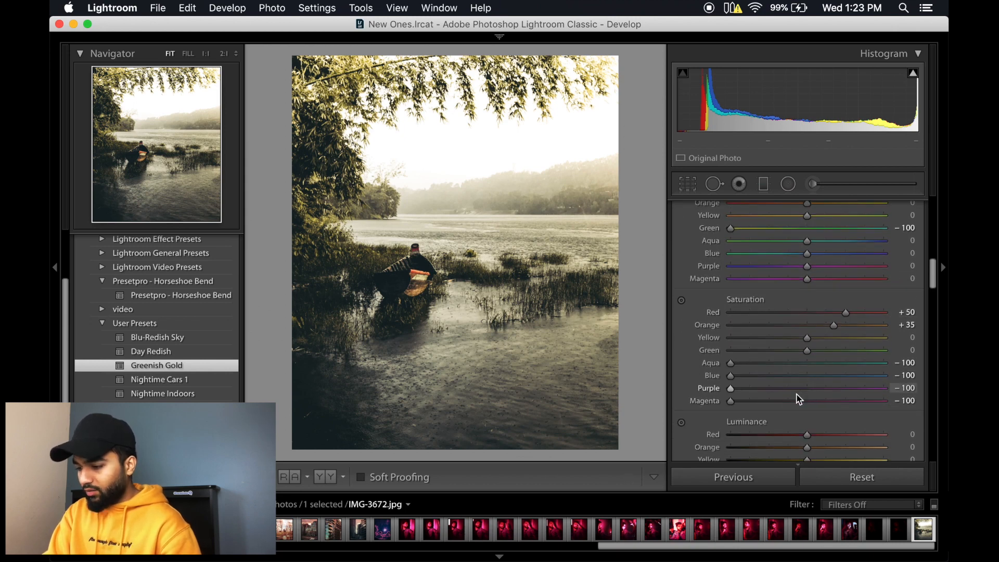
drag(808, 351, 708, 354)
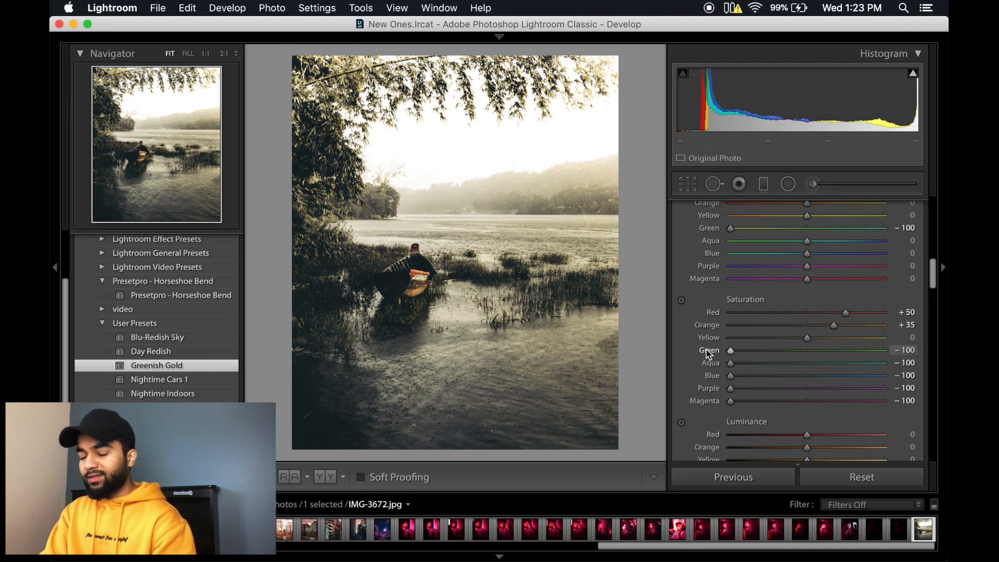
double_click(732, 351)
Step: Lower the green luminance of the boat photo to -59
scroll(735, 355, down, 5)
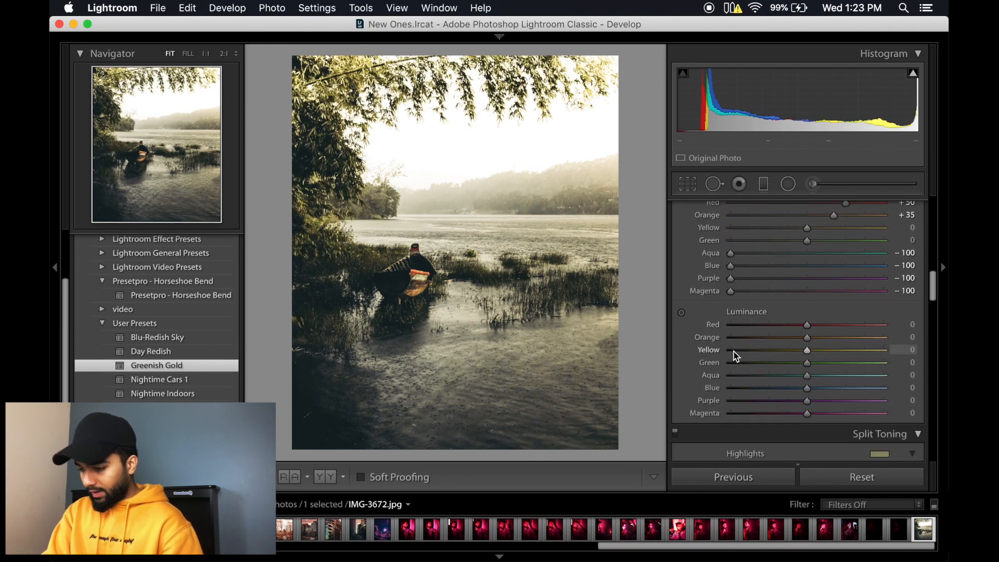
scroll(776, 388, down, 1)
drag(807, 357, 763, 358)
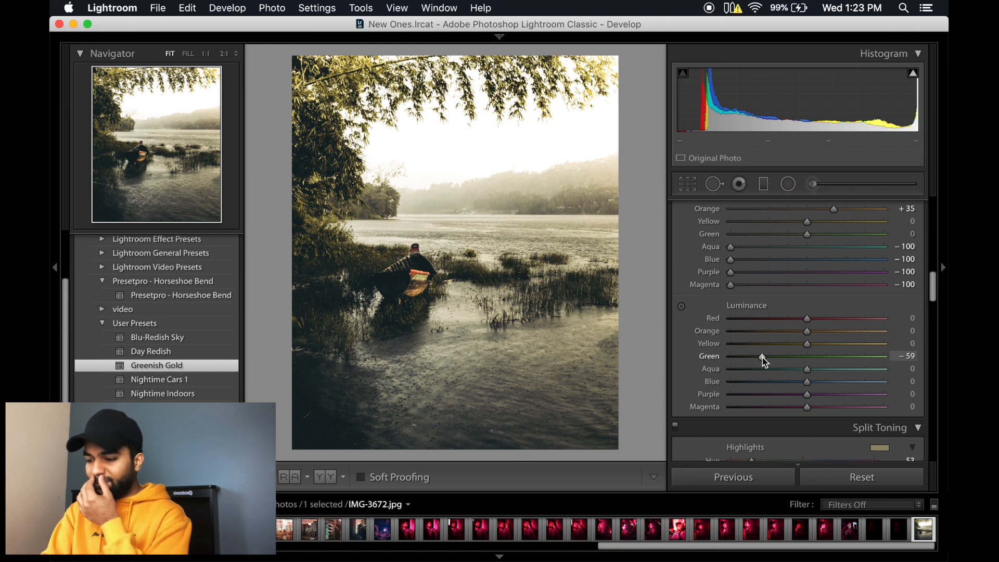
Step: Split-tone the boat photo with highlight saturation 39 and shadow hue 245, and raise the shadow saturation
scroll(764, 363, down, 5)
scroll(765, 363, down, 2)
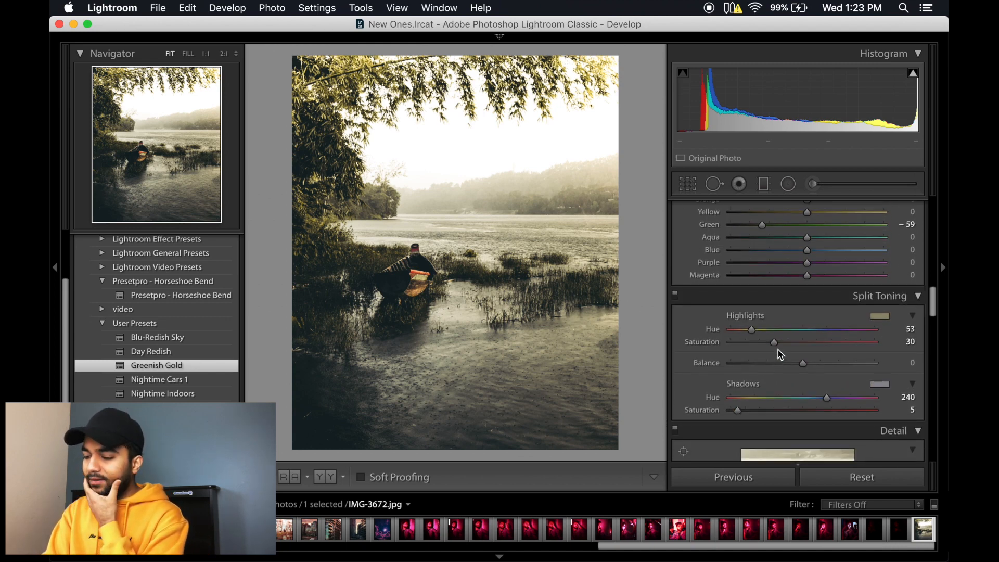
drag(776, 346, 791, 350)
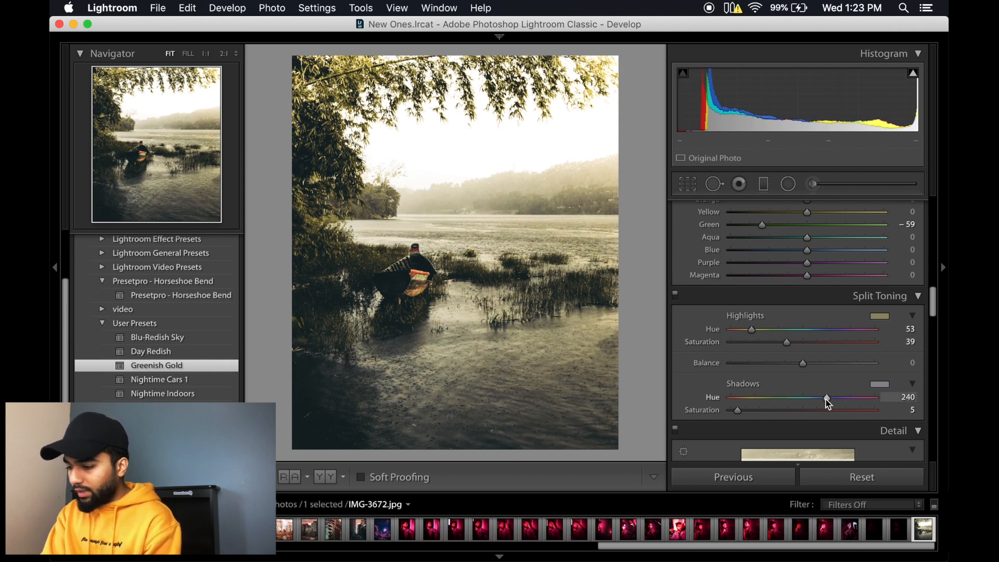
drag(827, 400, 663, 397)
drag(742, 419, 830, 400)
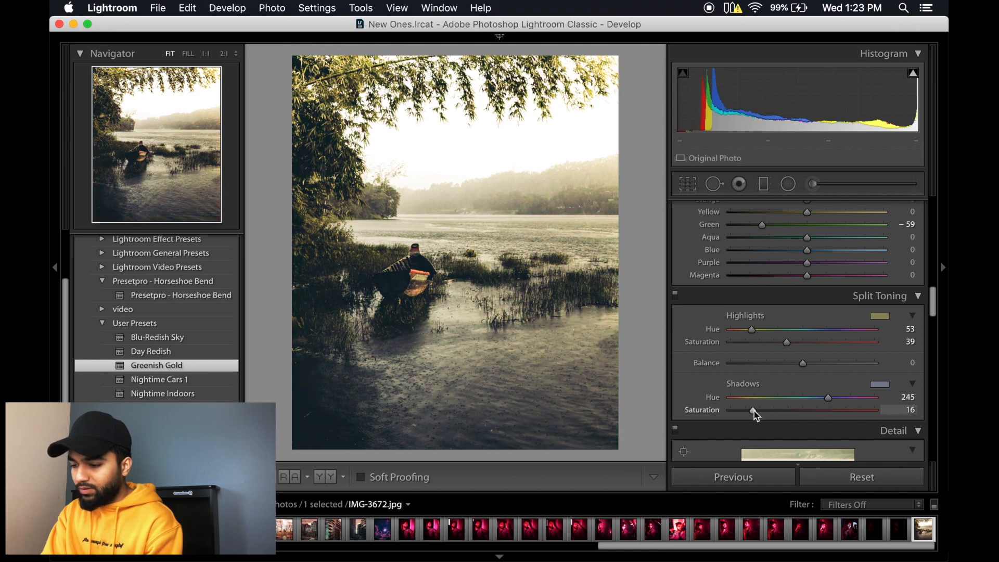
drag(754, 411, 783, 412)
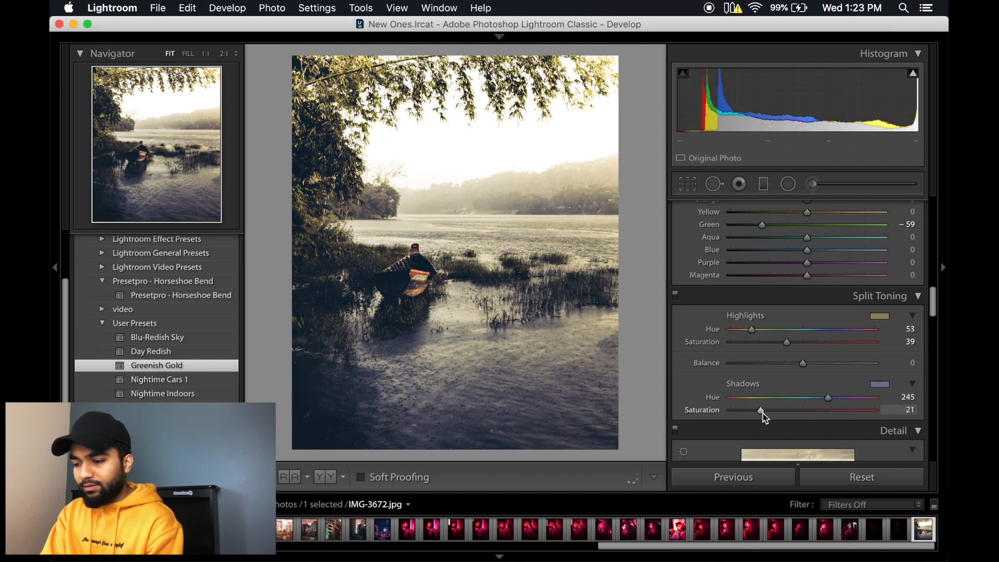
Step: Warm the boat photo's white balance to a temperature of +12 and view it in full screen
scroll(798, 254, up, 10)
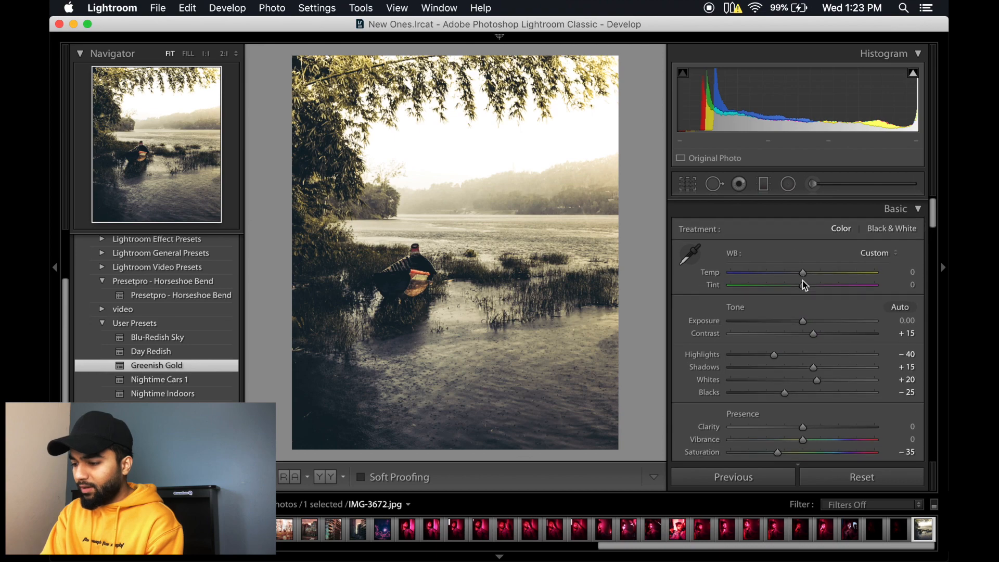
drag(803, 271, 811, 271)
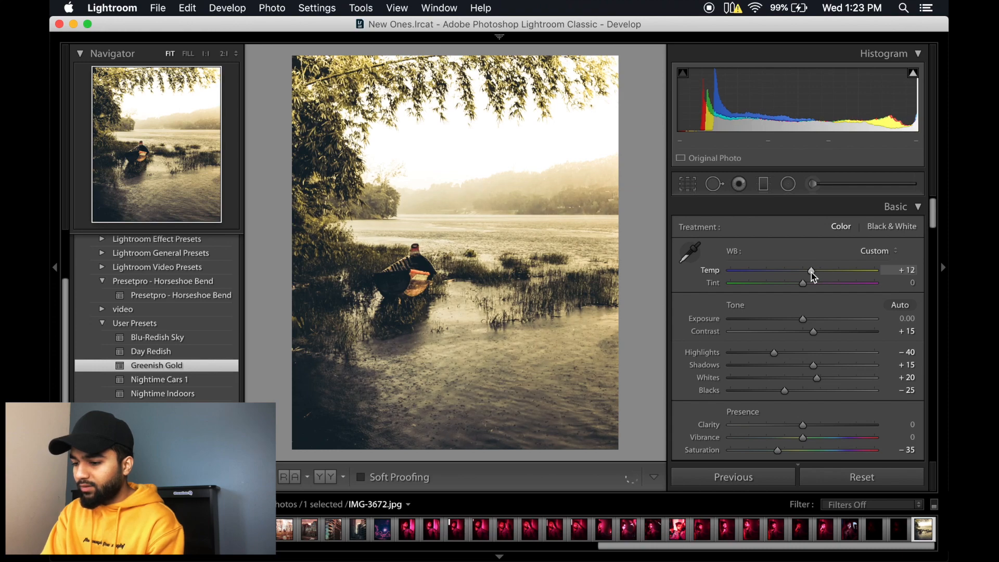
key(f)
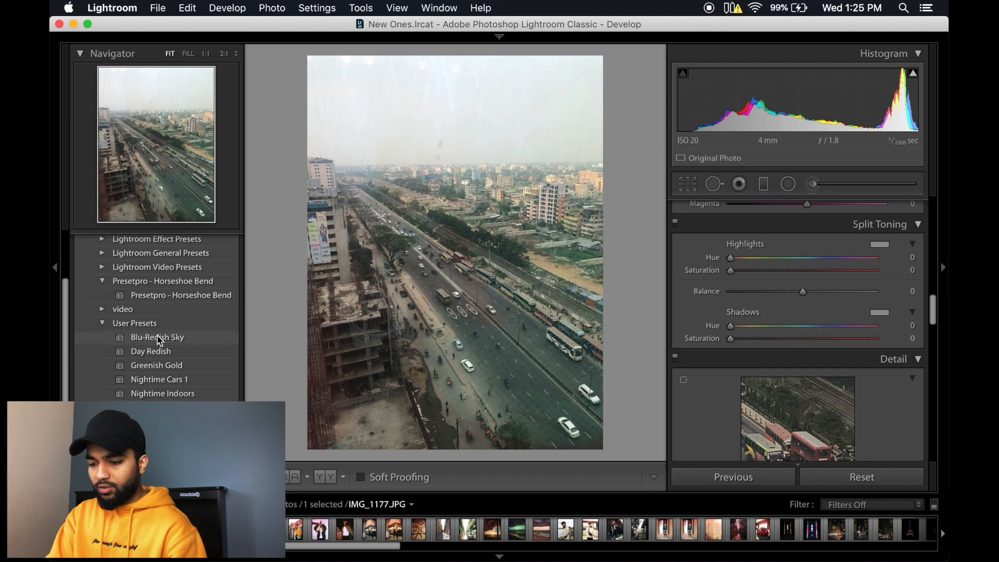
Step: Apply the user preset that follows Nightime Indoors to the aerial highway photo and set its Dehaze amount to +59
mouse_move(159, 341)
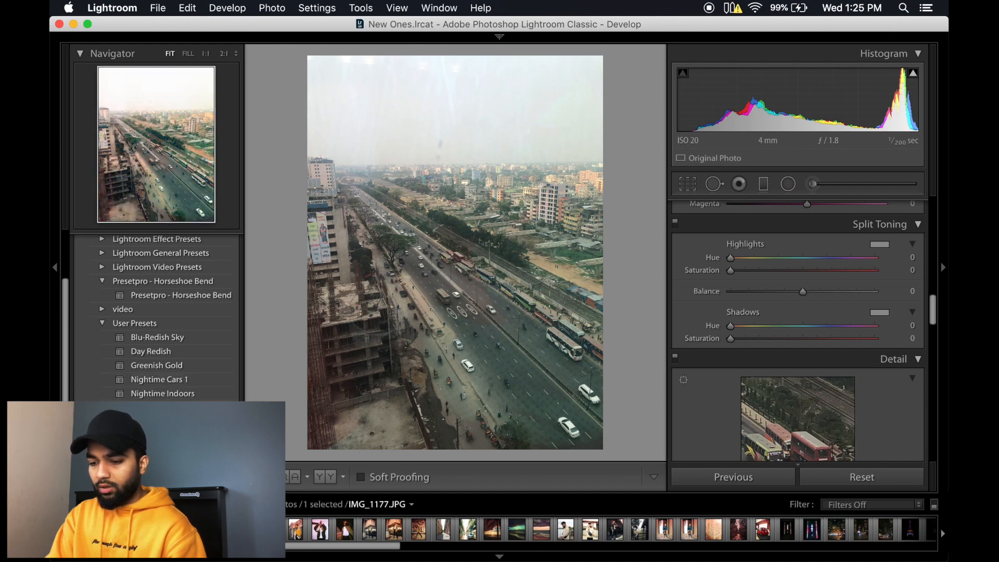
click(159, 408)
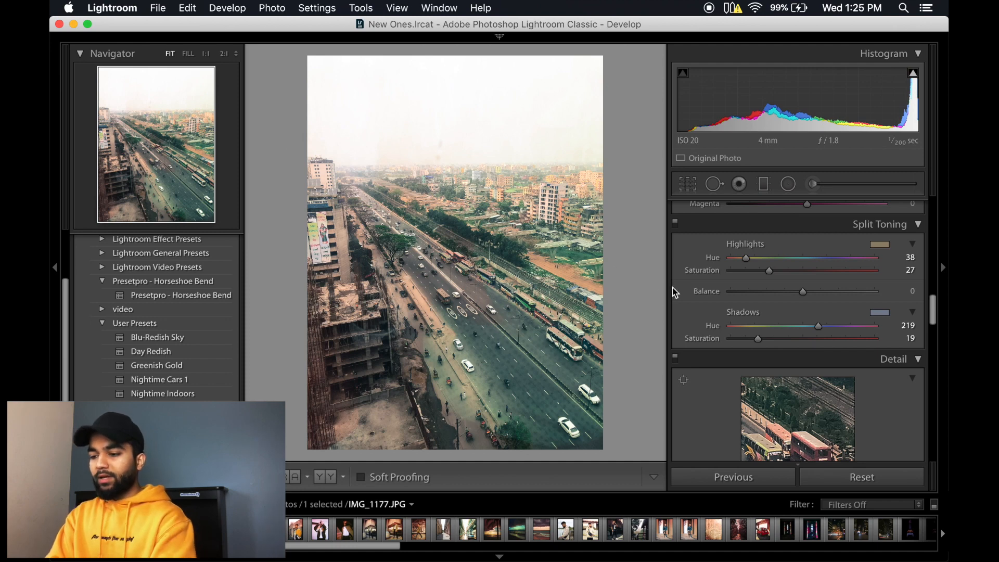
scroll(755, 331, down, 8)
scroll(756, 333, down, 7)
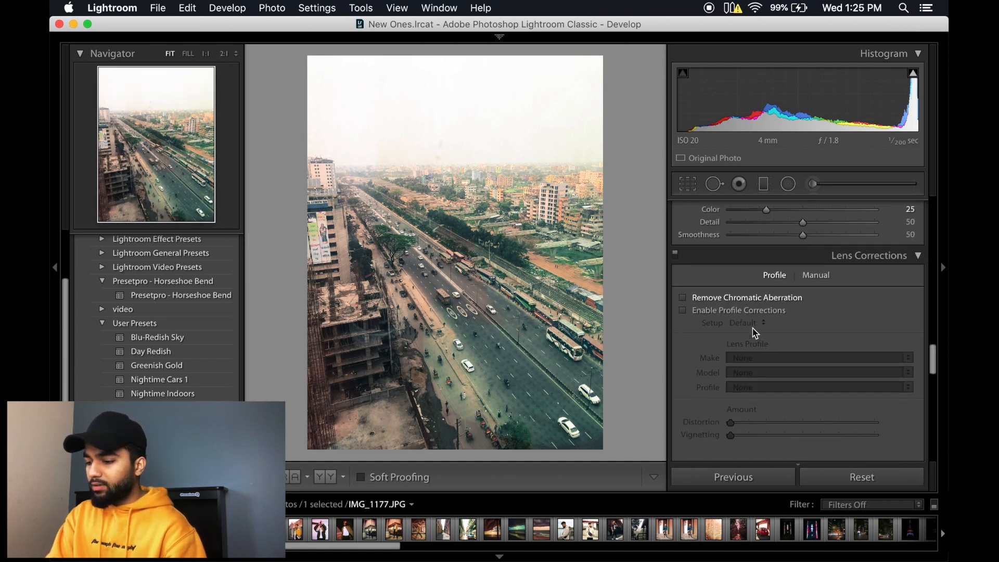
scroll(756, 333, down, 10)
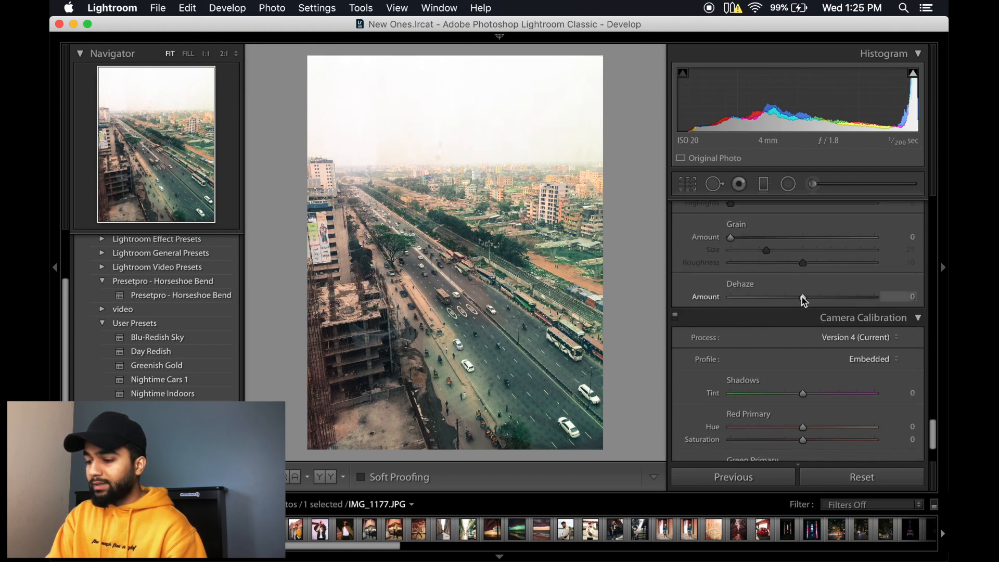
drag(804, 298, 847, 300)
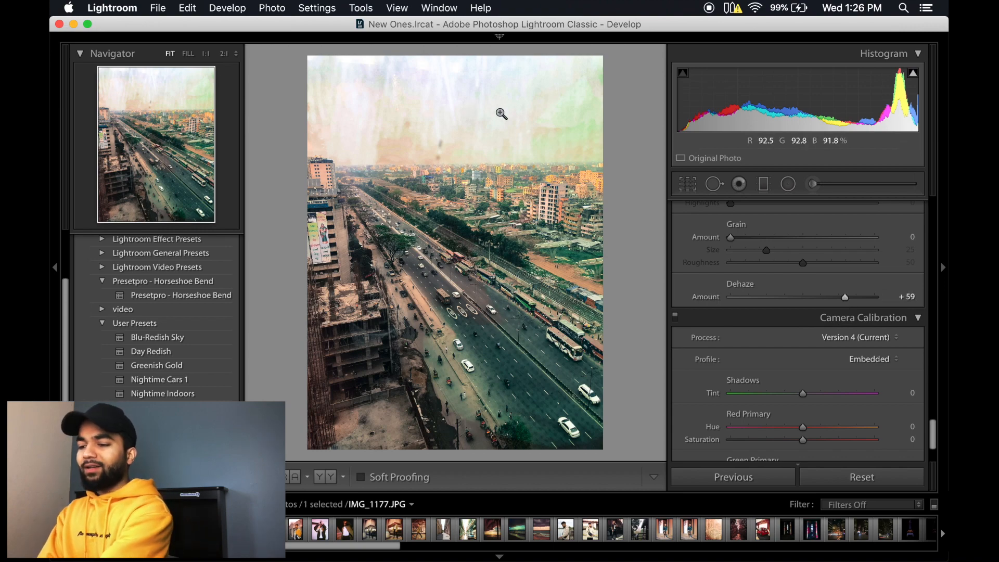
Step: Crop the highway photo at its original aspect ratio to remove the sky and the buildings along the left side
click(687, 185)
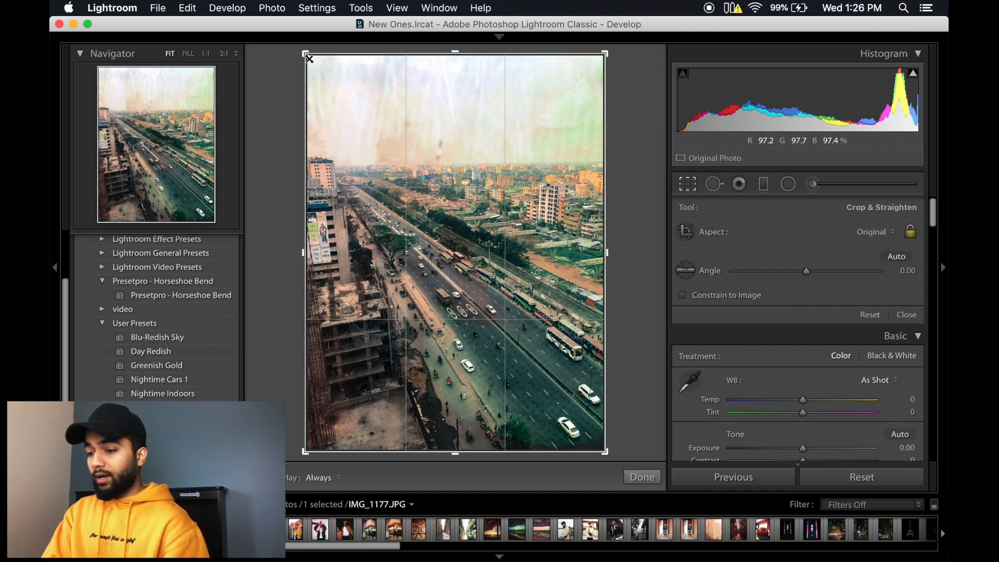
drag(308, 57, 348, 112)
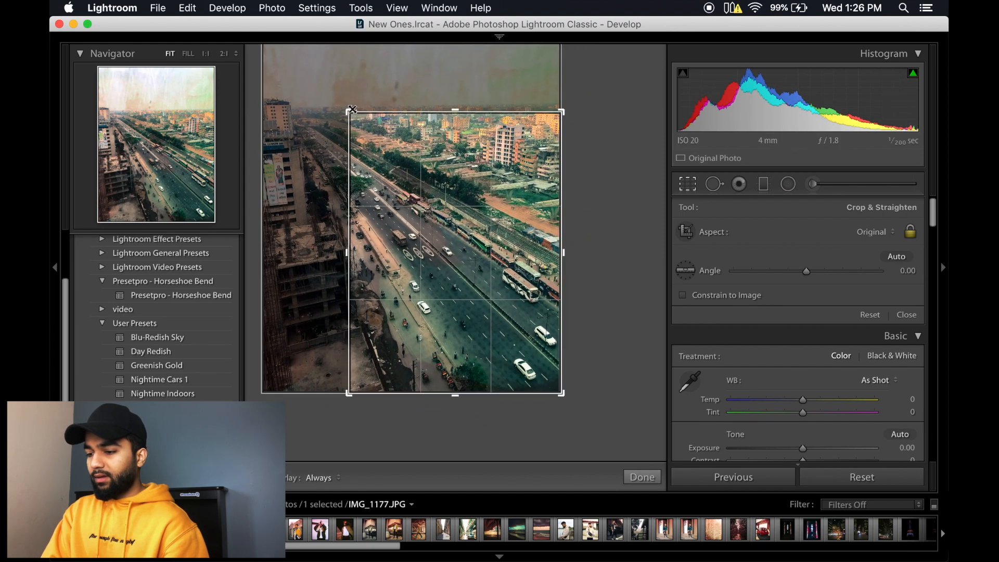
click(642, 477)
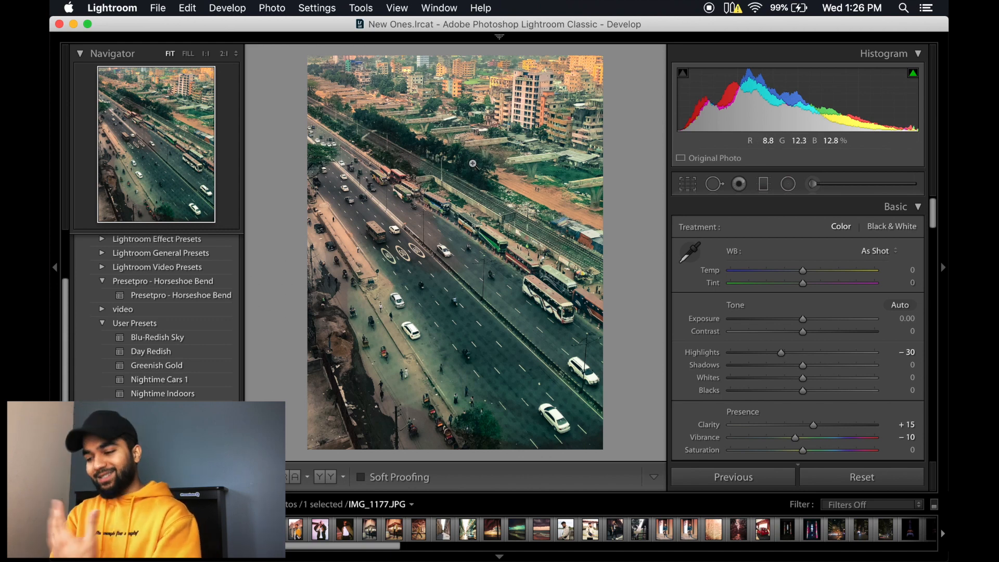
Step: Set the highway photo's green saturation to -100 and its blue saturation to 0
scroll(781, 314, down, 10)
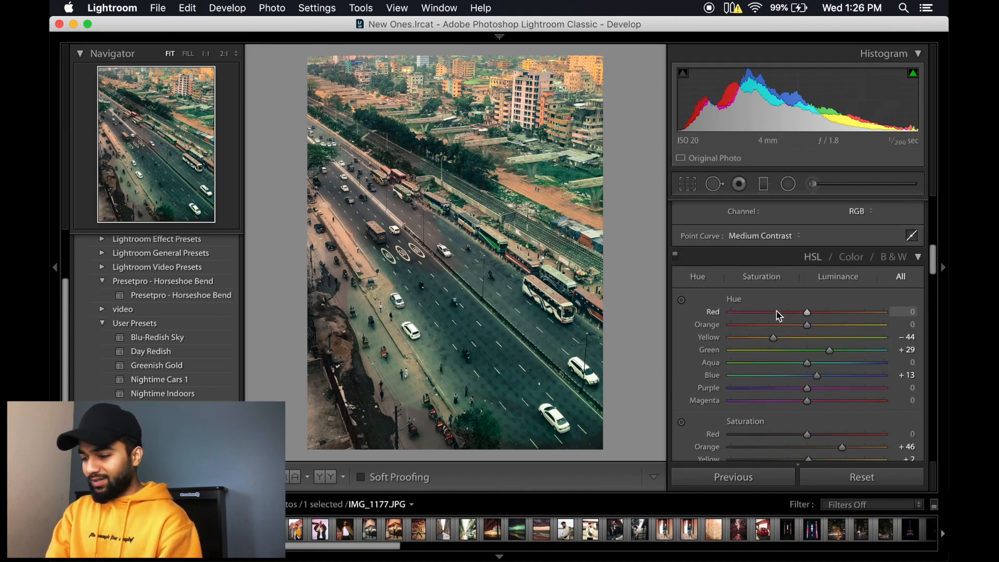
scroll(780, 314, down, 5)
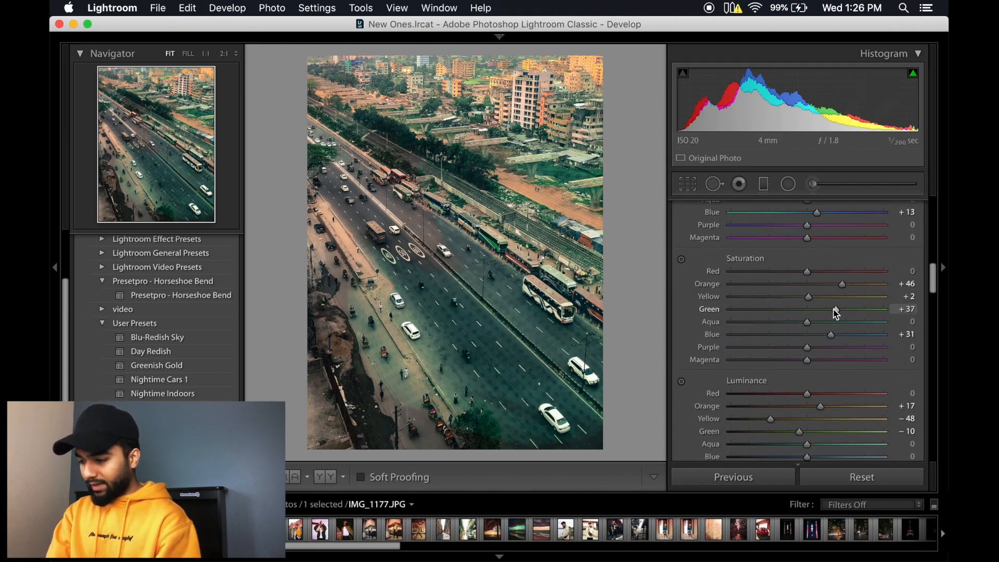
drag(836, 311, 650, 298)
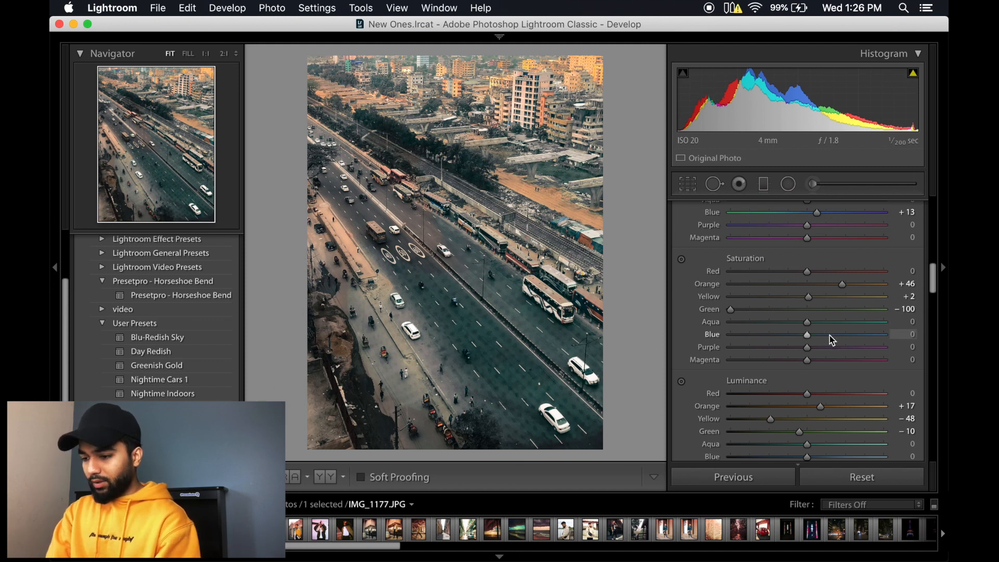
Step: Paint an adjustment brush mask over the highway and its near roadside, and set the mask's exposure to -0.71
click(814, 185)
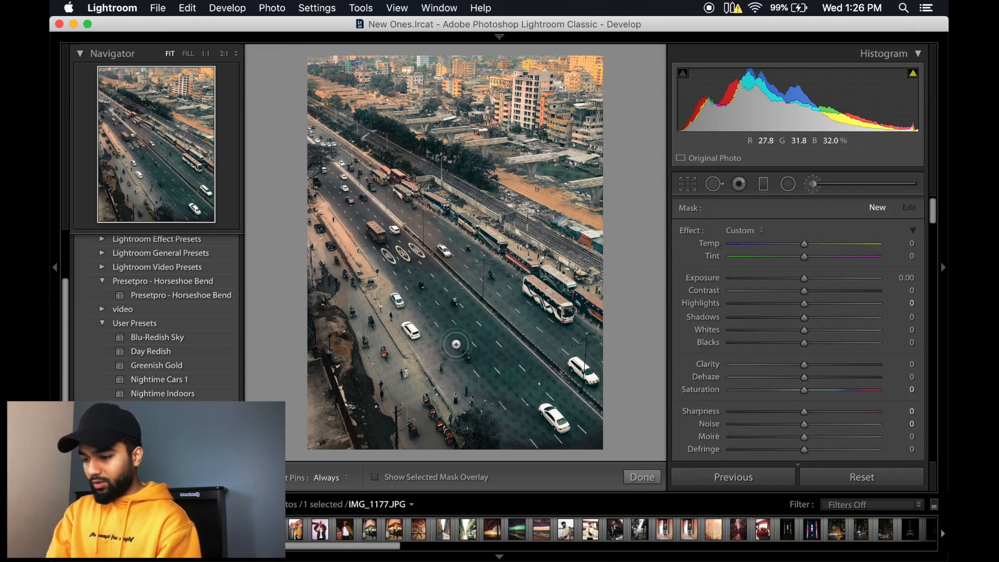
key(o)
key(h)
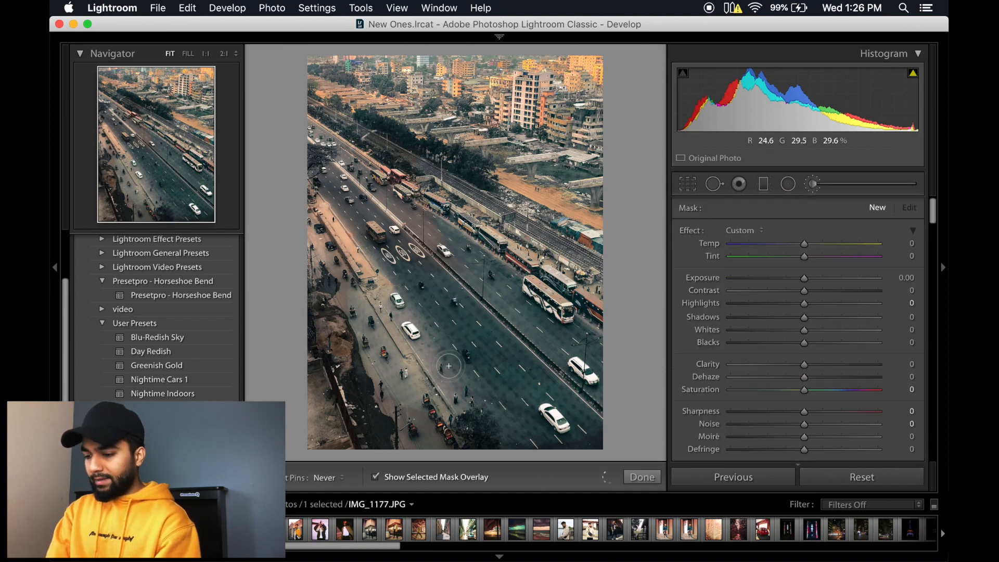
mouse_move(436, 372)
mouse_down()
mouse_move(412, 385)
mouse_move(368, 337)
mouse_move(433, 418)
mouse_move(339, 248)
mouse_move(328, 271)
mouse_move(376, 246)
mouse_move(317, 147)
mouse_move(343, 176)
mouse_move(320, 178)
mouse_move(306, 212)
mouse_move(382, 209)
mouse_move(496, 300)
mouse_move(450, 251)
mouse_move(397, 290)
mouse_move(410, 325)
mouse_move(432, 323)
mouse_move(570, 422)
mouse_move(485, 320)
mouse_move(564, 398)
mouse_move(493, 323)
mouse_move(531, 353)
mouse_move(536, 332)
mouse_move(508, 310)
mouse_move(574, 381)
mouse_move(589, 344)
mouse_move(580, 338)
mouse_move(558, 352)
mouse_move(508, 324)
mouse_move(488, 279)
mouse_move(534, 414)
mouse_move(478, 422)
mouse_move(527, 434)
mouse_move(550, 428)
mouse_move(568, 370)
mouse_move(614, 449)
mouse_move(558, 452)
mouse_move(589, 428)
mouse_move(426, 429)
mouse_move(397, 381)
mouse_up()
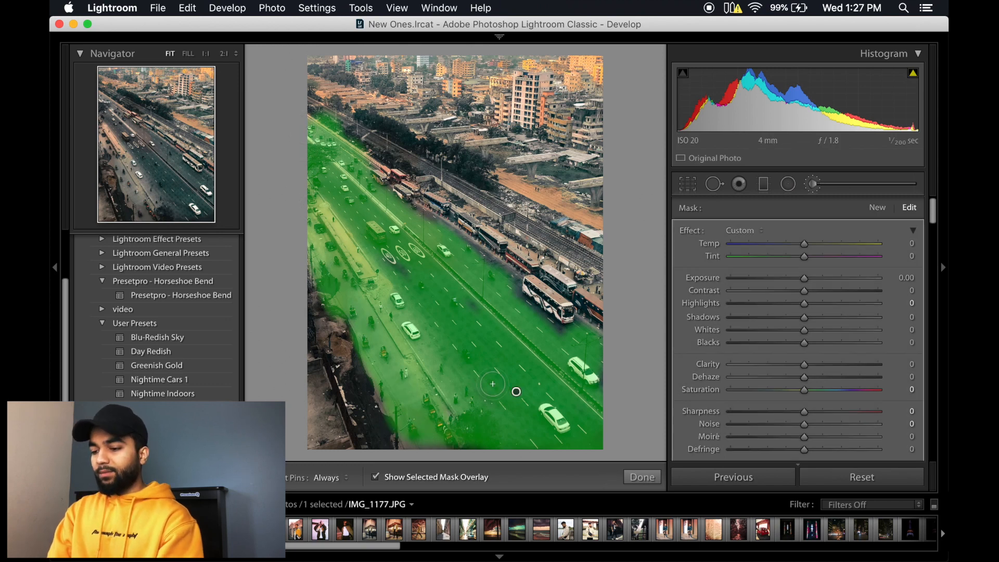
key(o)
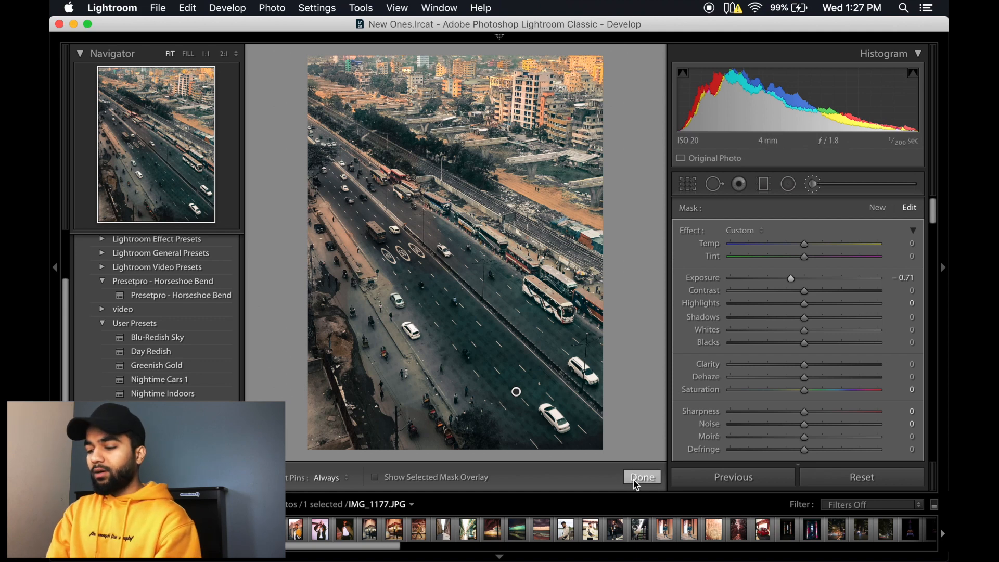
click(631, 483)
Step: Lay a tilted graduated filter over the city buildings beyond the highway, with Temp 15 and Highlights -51
click(764, 188)
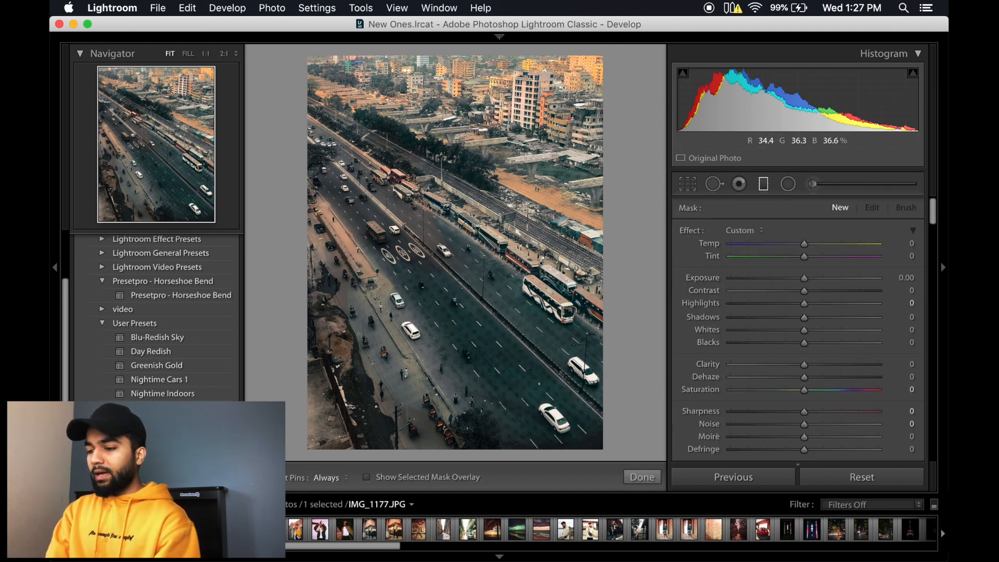
drag(441, 89, 442, 199)
drag(375, 225, 335, 240)
drag(389, 166, 482, 129)
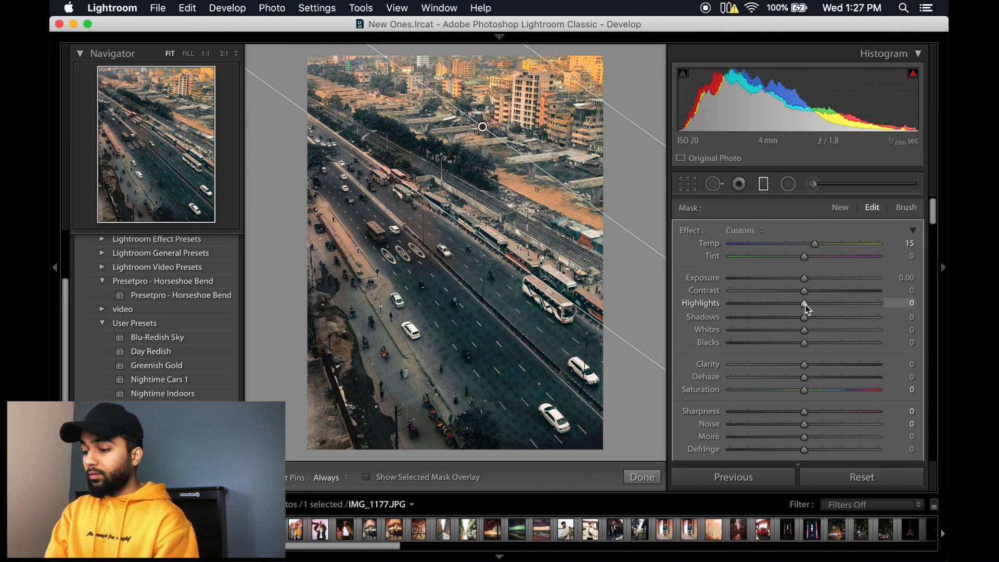
drag(806, 309, 762, 307)
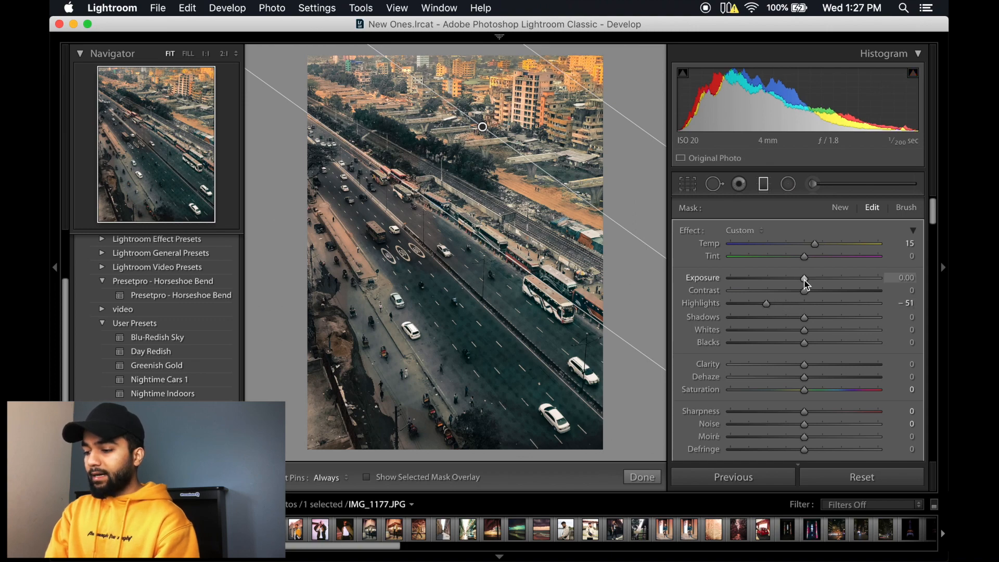
Step: Tint the graduated filter pale violet with hue 247 and saturation 13%, and finish the filter
scroll(806, 319, down, 4)
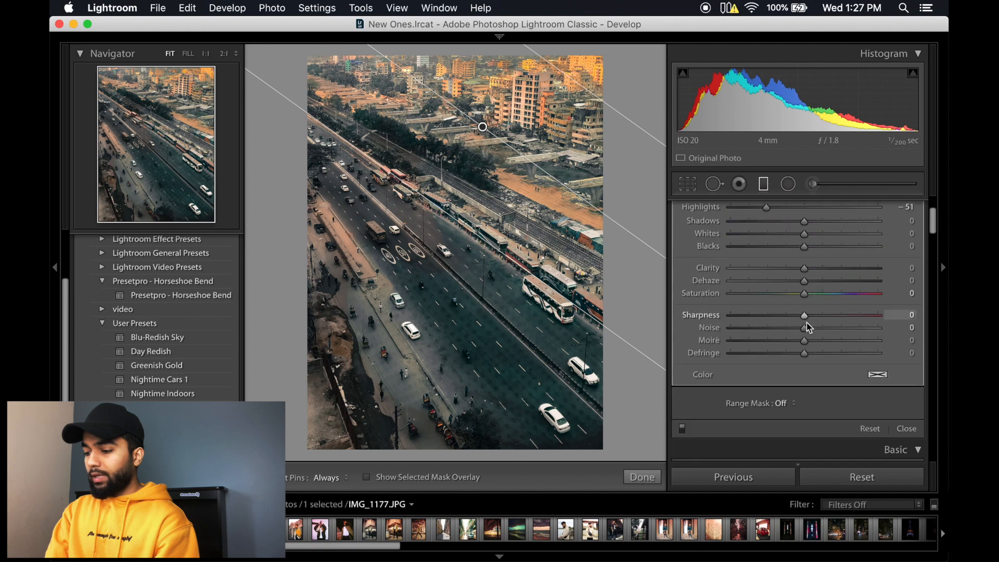
click(880, 377)
click(636, 407)
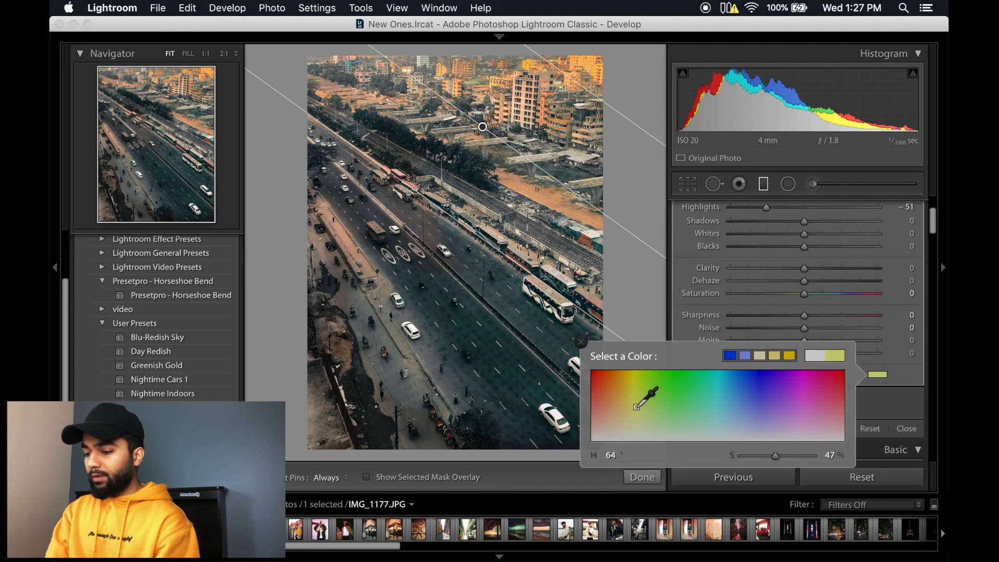
drag(636, 409, 635, 423)
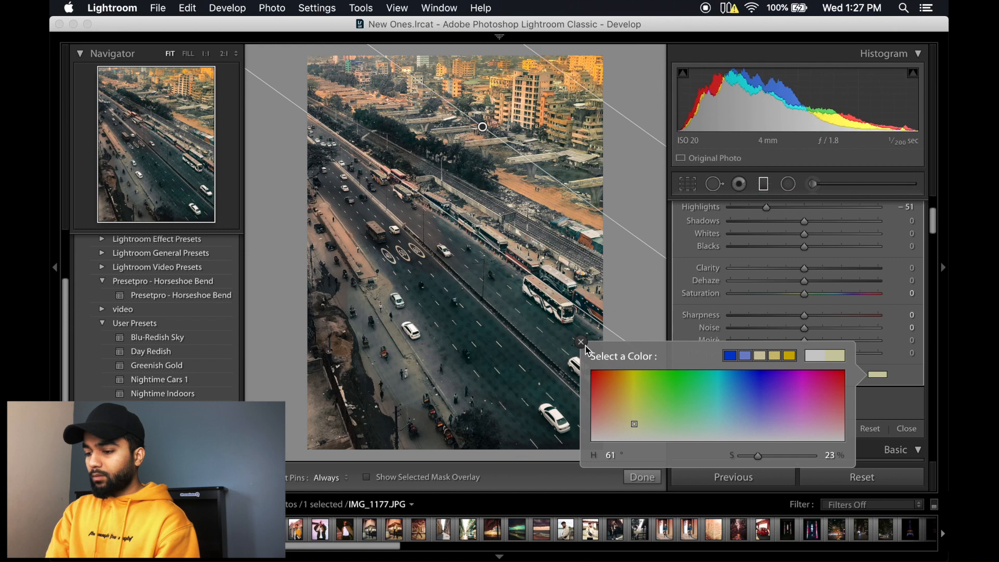
click(632, 426)
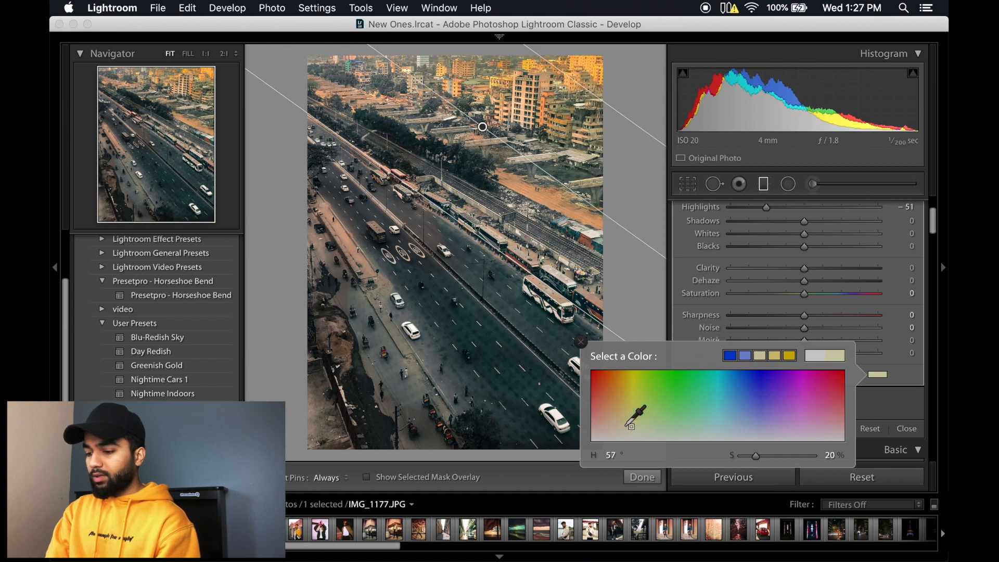
drag(631, 426, 765, 431)
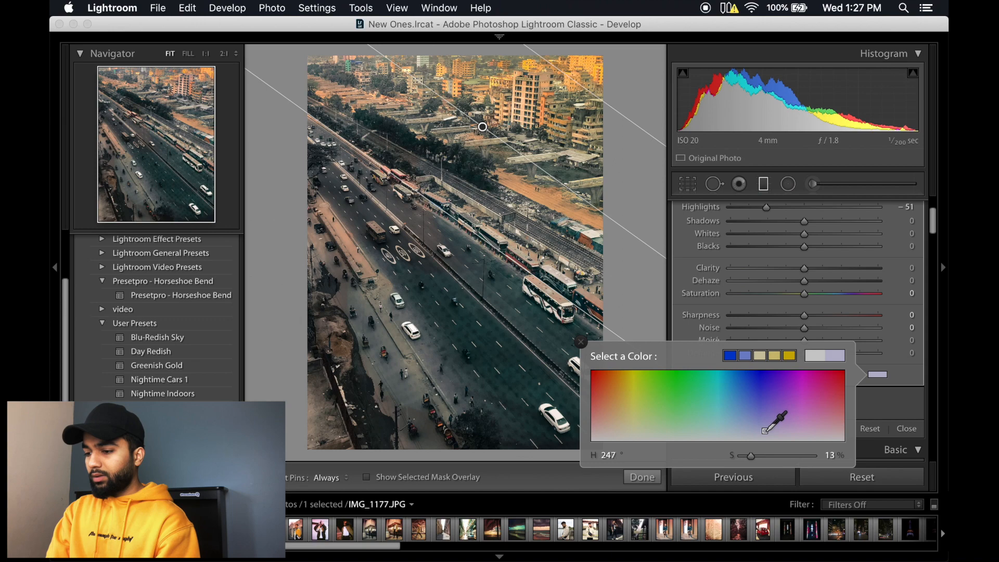
click(580, 342)
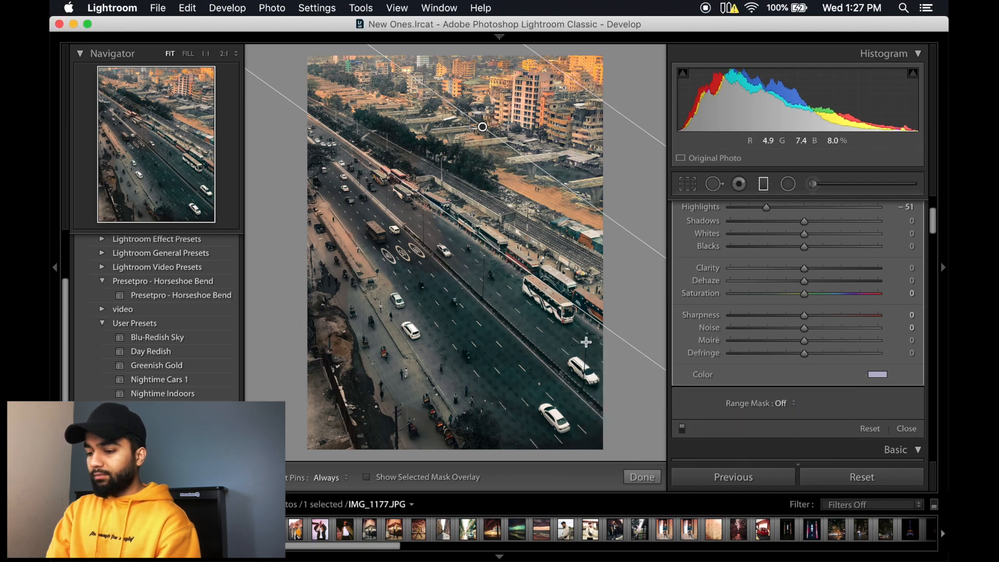
click(644, 475)
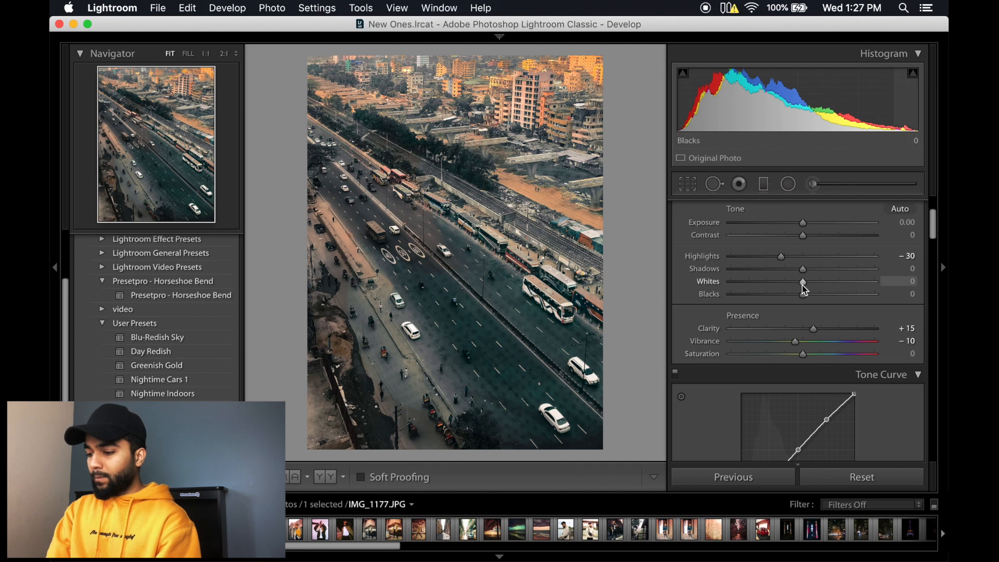
Step: Set the highway photo's Shadows to +13, Exposure to -0.20 and Temp to -9, and view it in full screen
drag(803, 269, 814, 268)
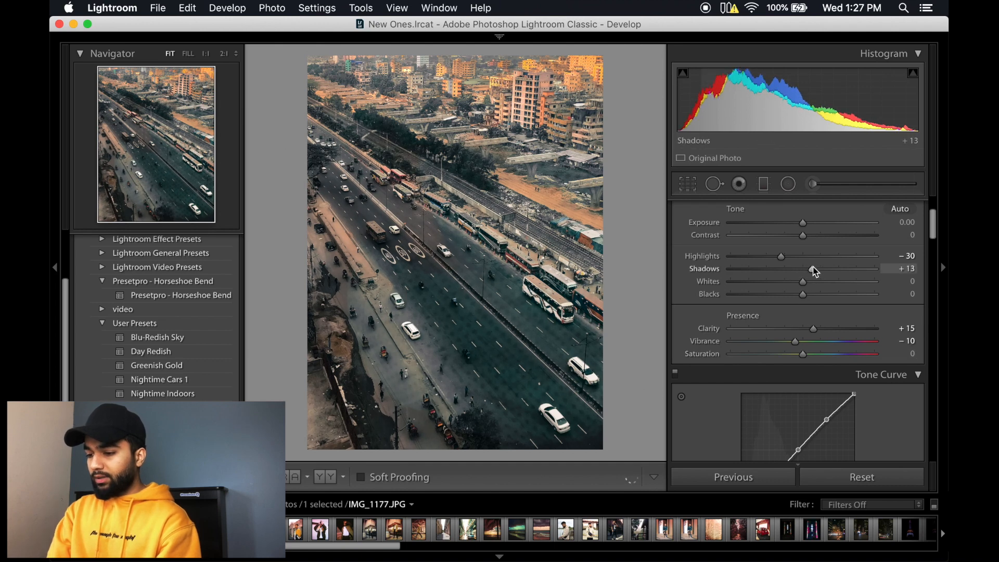
scroll(801, 260, up, 4)
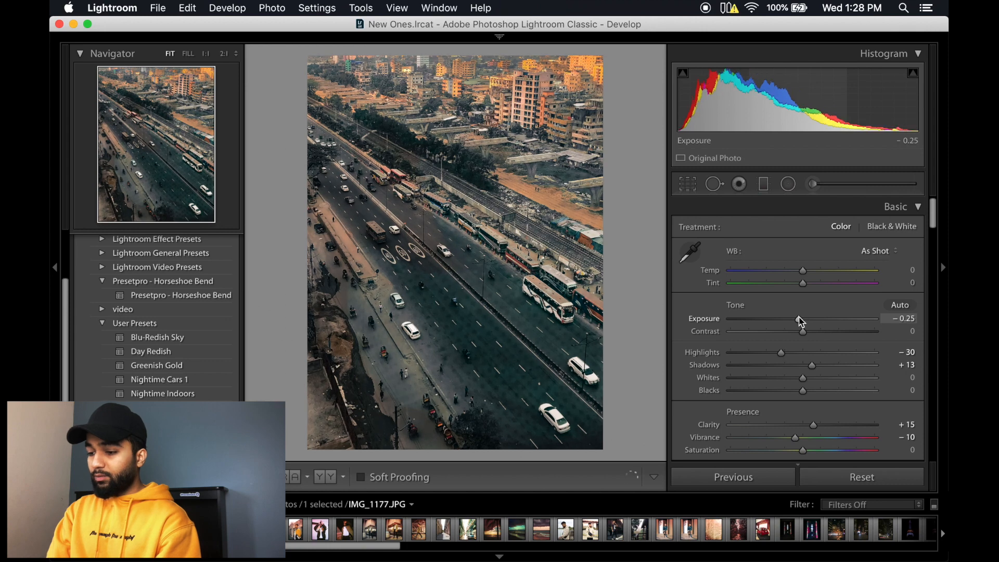
drag(800, 321, 800, 319)
drag(803, 271, 801, 274)
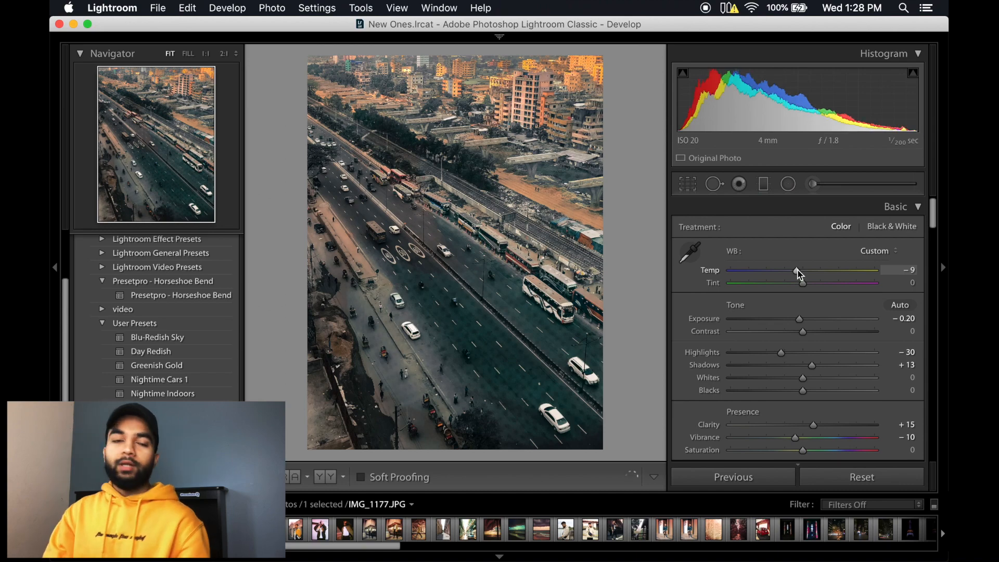
key(f)
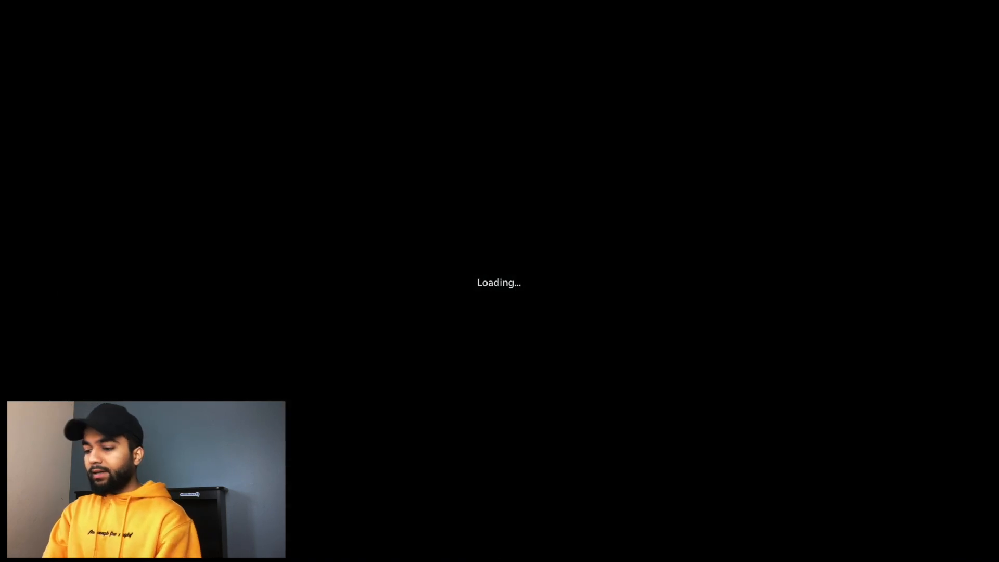